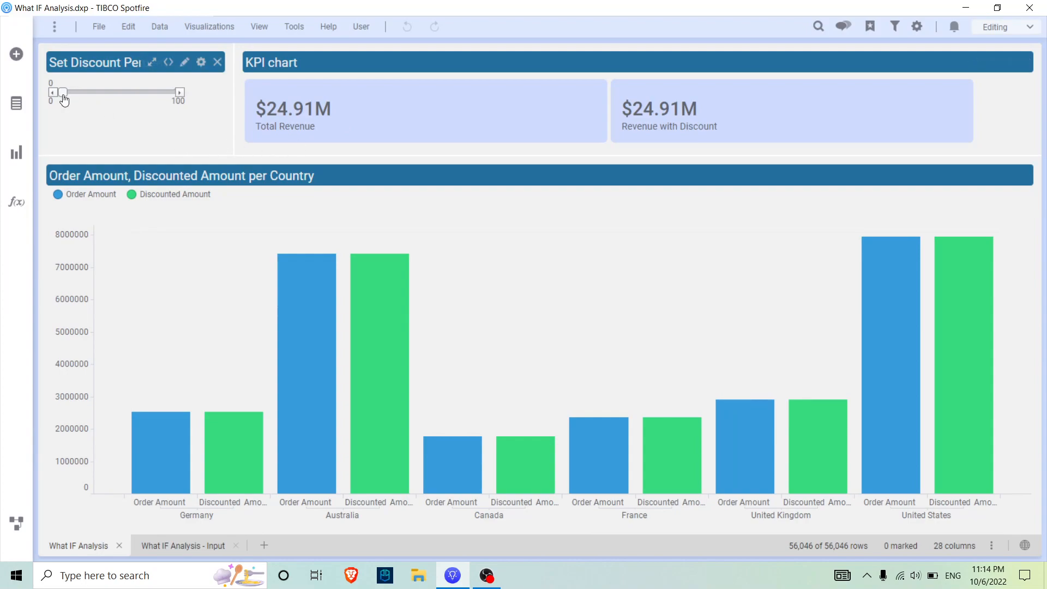
Try discount percentages of 16, 37, 14, 42, 30 and 28 to compare revenue and order amounts with and without discount
left_click_drag(64, 98, 79, 97)
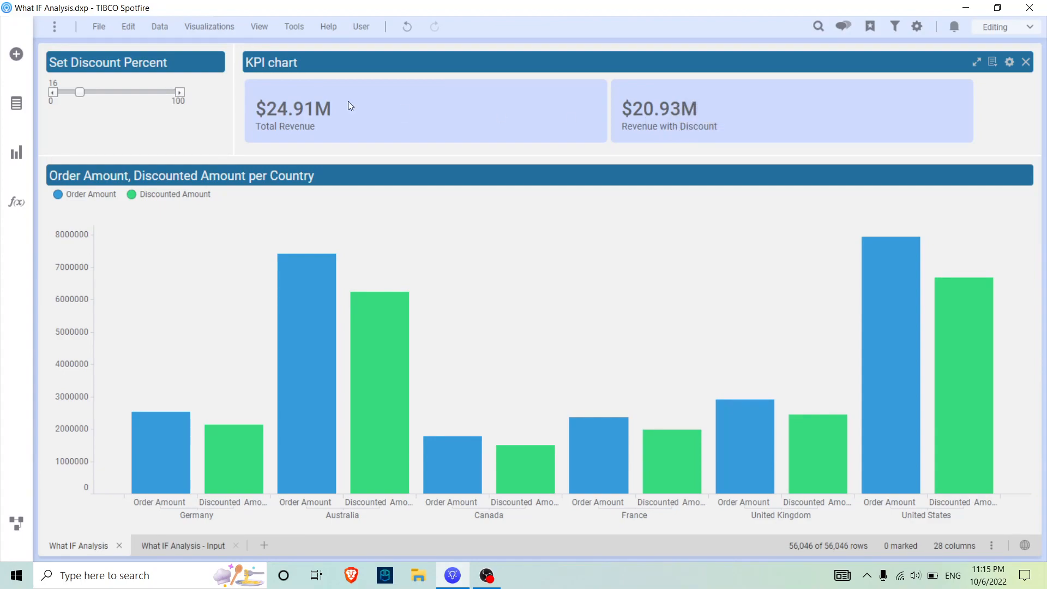
left_click_drag(80, 93, 103, 92)
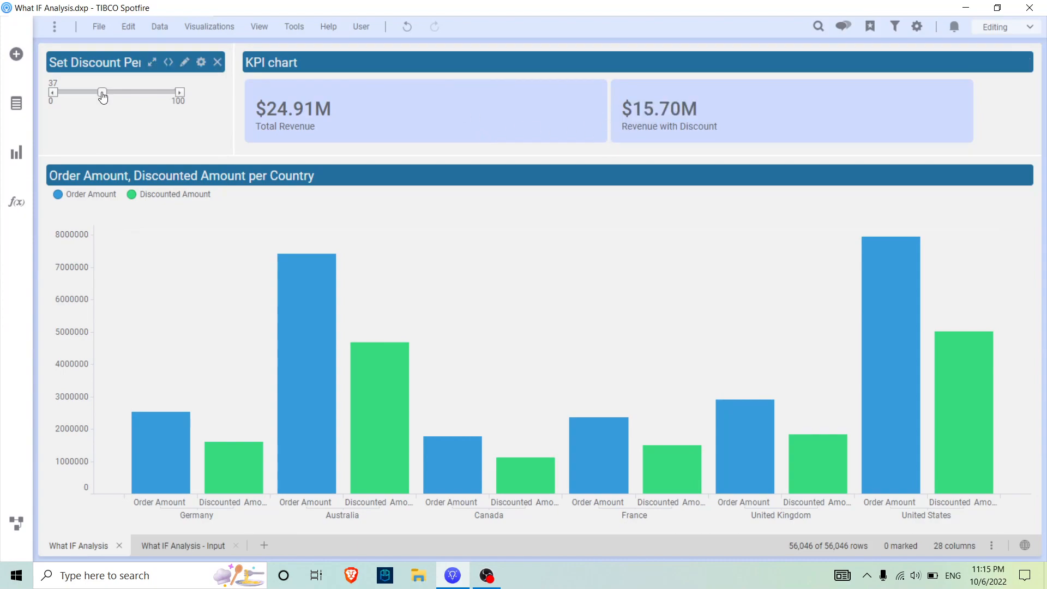
left_click_drag(103, 97, 78, 96)
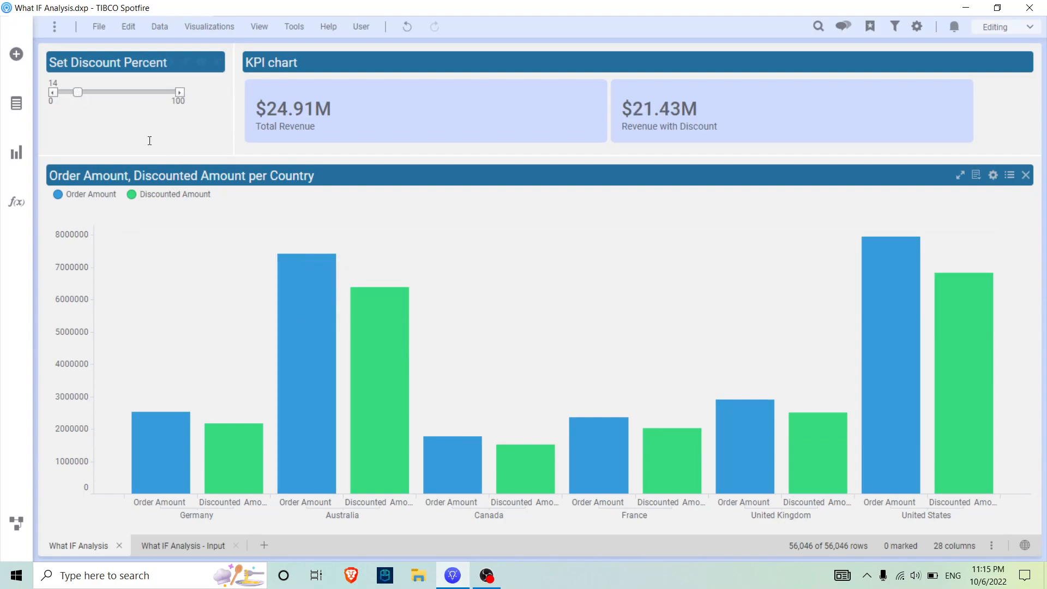
left_click_drag(78, 93, 107, 92)
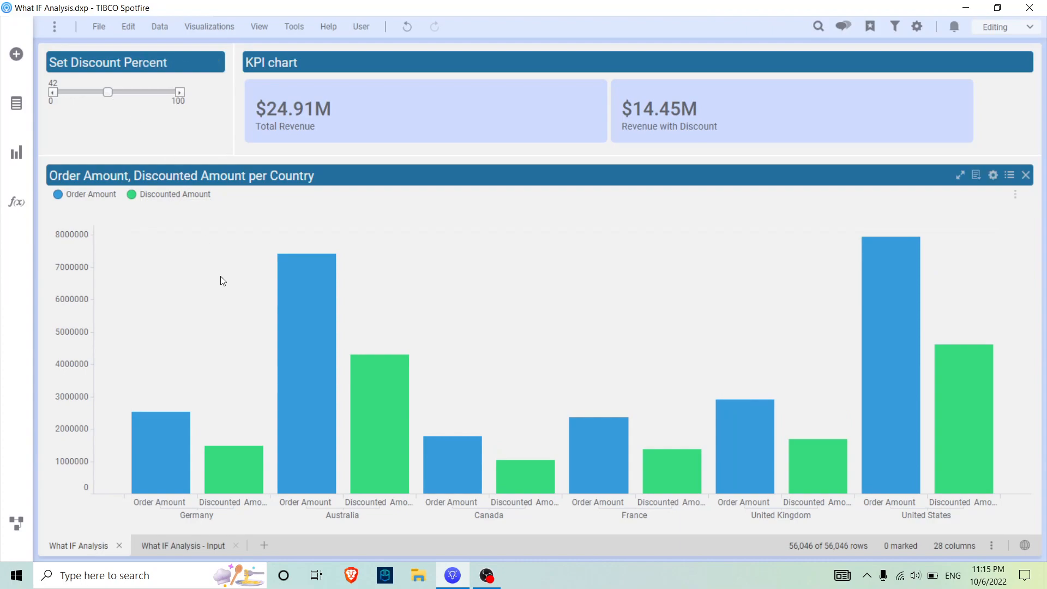
left_click_drag(105, 96, 91, 95)
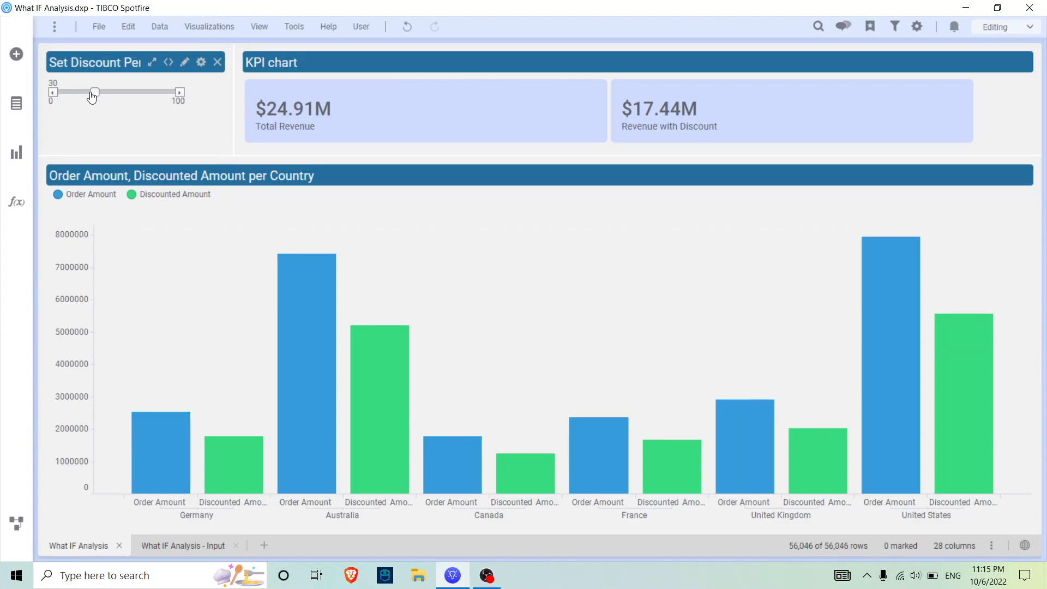
mouse_move(91, 96)
left_mouse_down()
mouse_move(119, 100)
mouse_move(91, 97)
left_mouse_up()
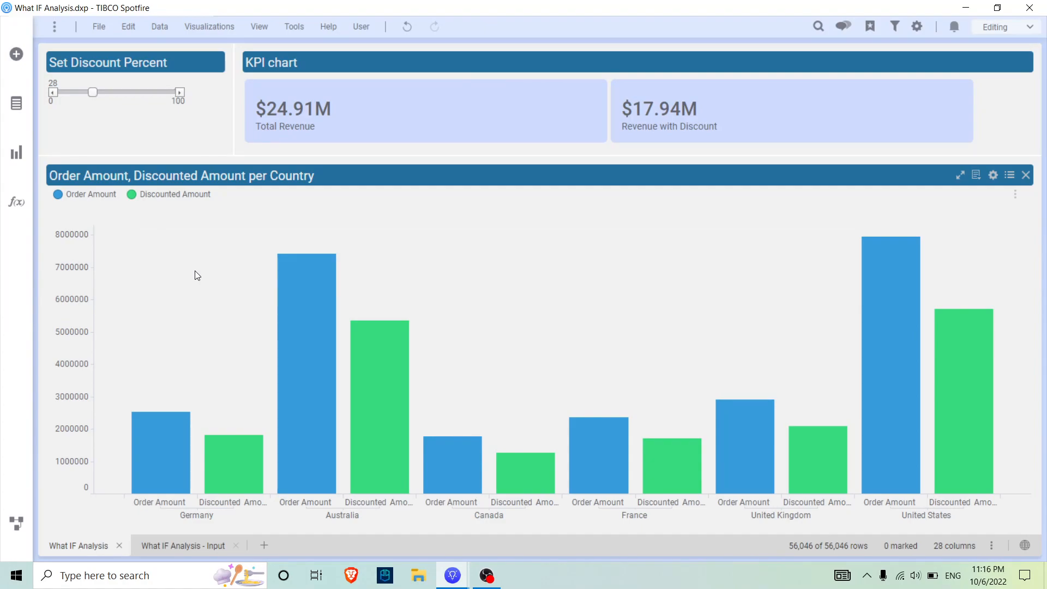
Switch to the What IF Analysis - Exercise file and add a bar chart to its empty page
left_click(453, 575)
left_click(493, 551)
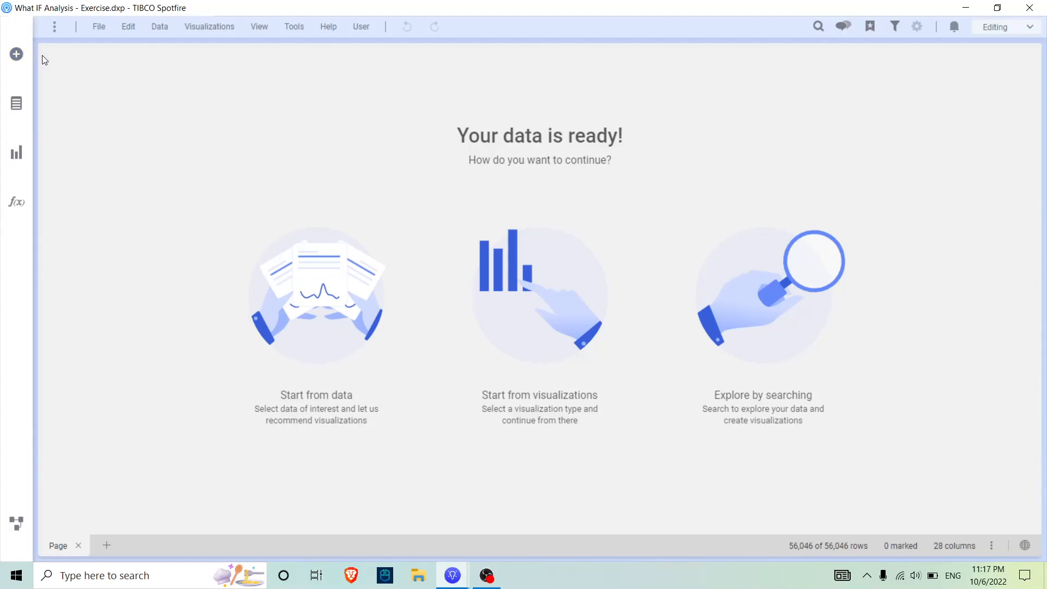
left_click(18, 156)
left_click(131, 219)
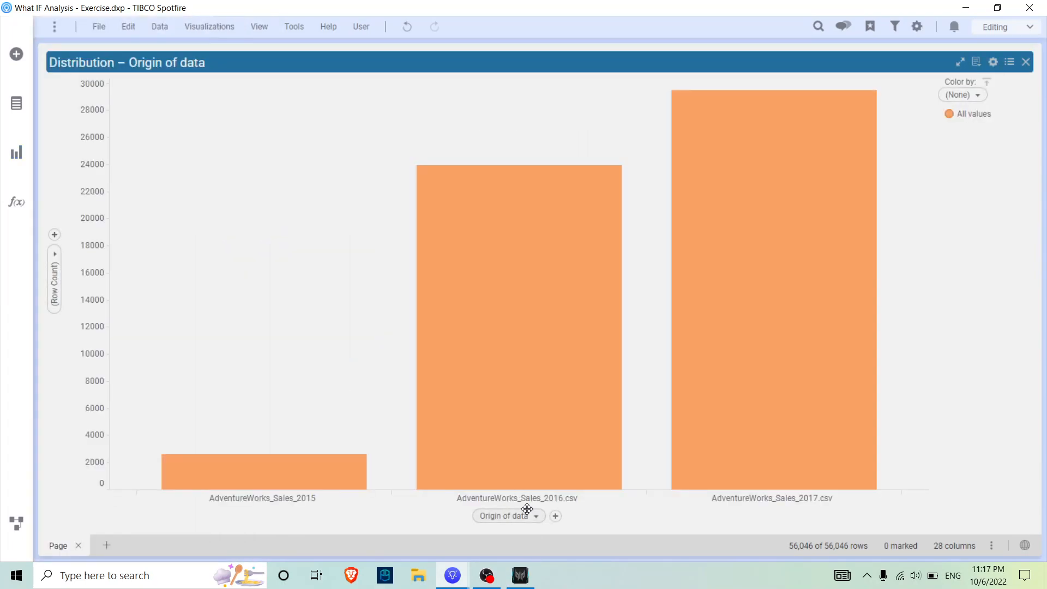
Set the bar chart's category axis to the Country column
left_click(526, 514)
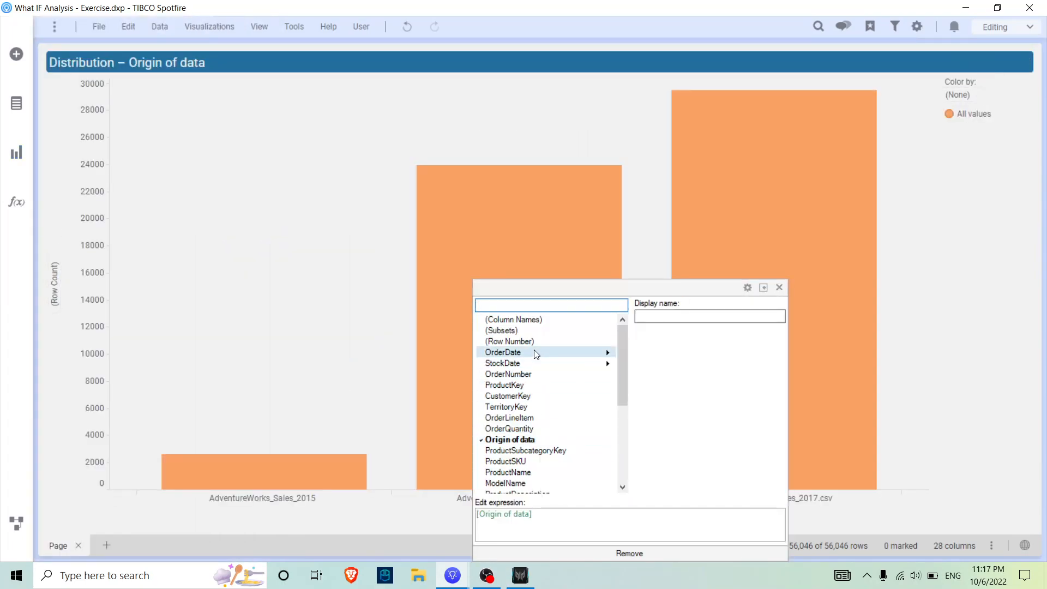
type("count")
left_click(503, 319)
left_click(367, 180)
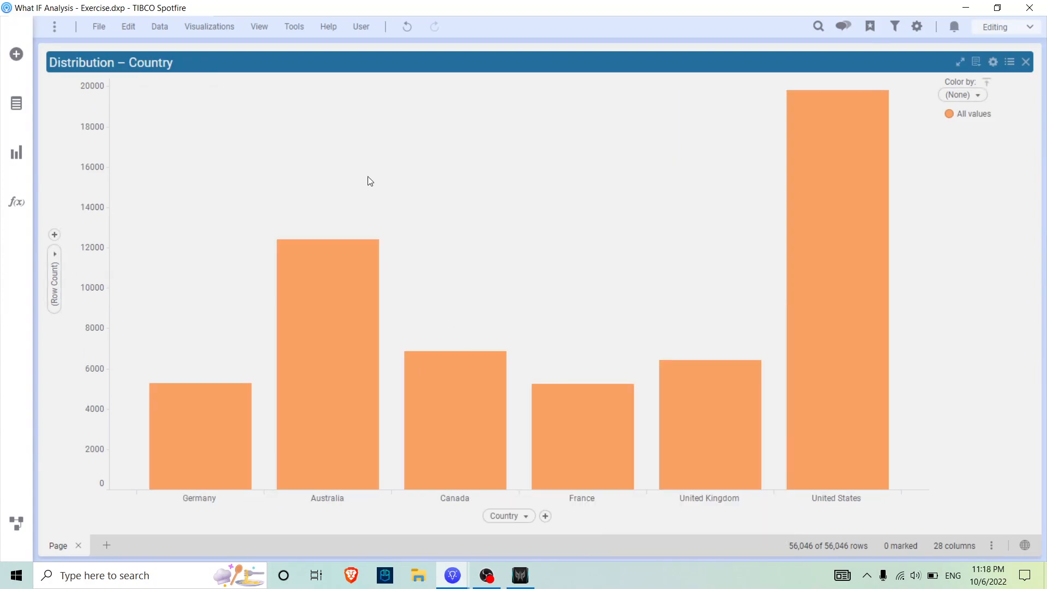
Set the value axis to the sum of Order Amount with the display name Total Amount
left_click(55, 250)
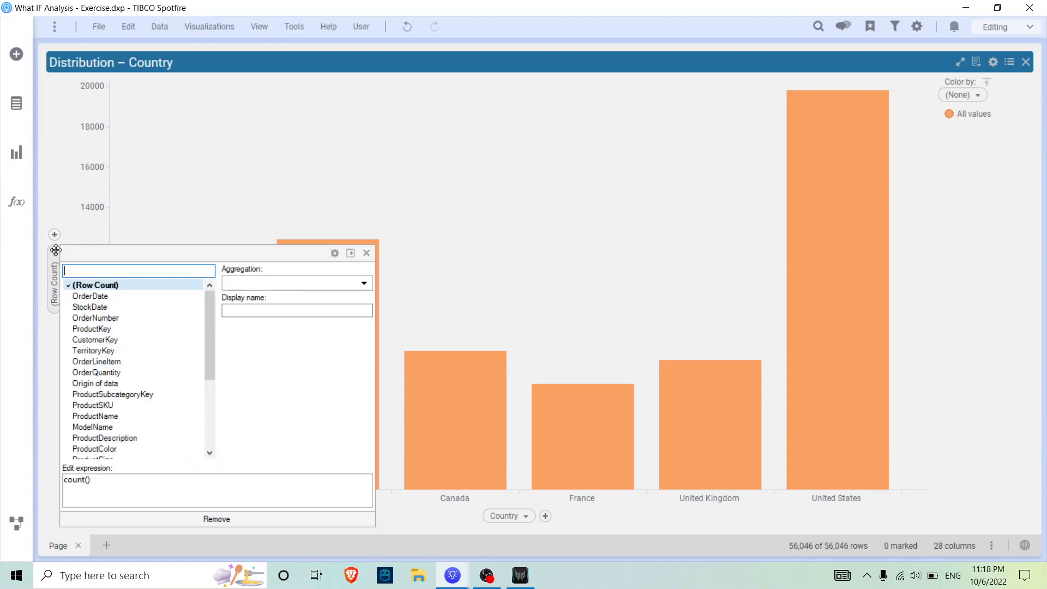
scroll(153, 349, "down", 4)
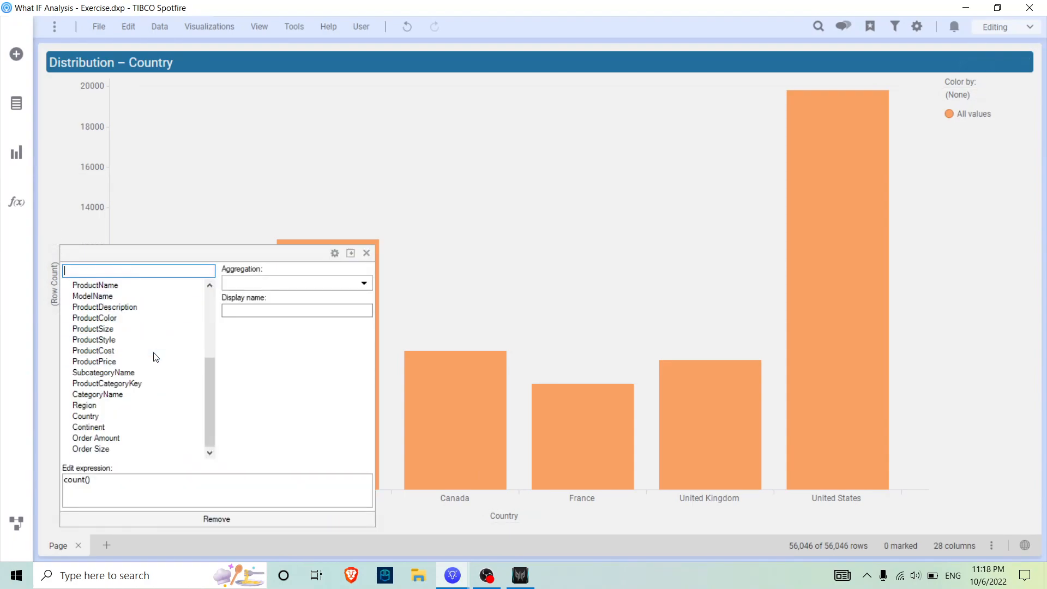
left_click(137, 442)
left_click(287, 310)
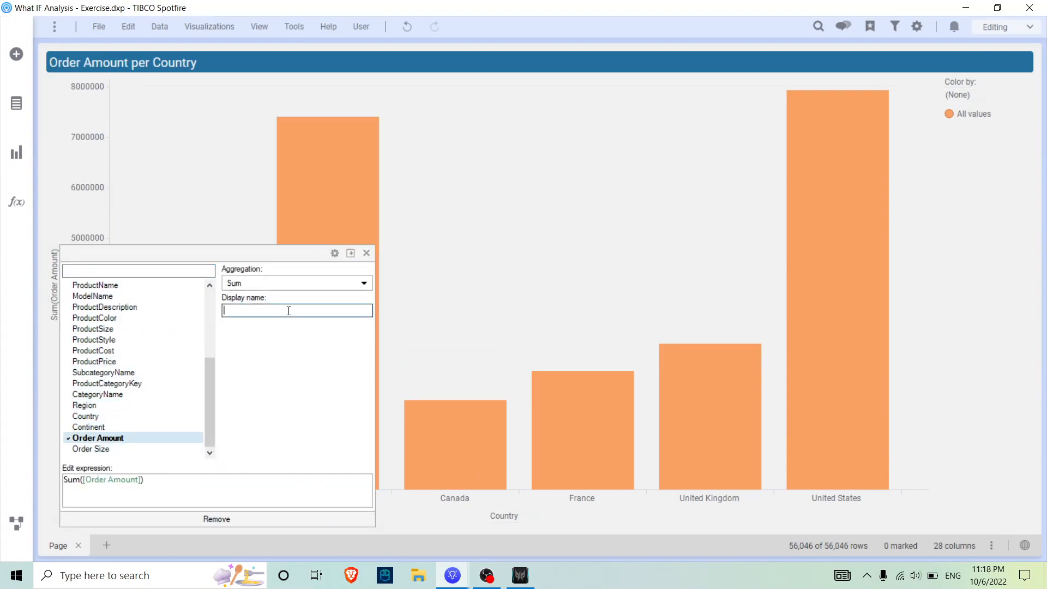
type("Total ")
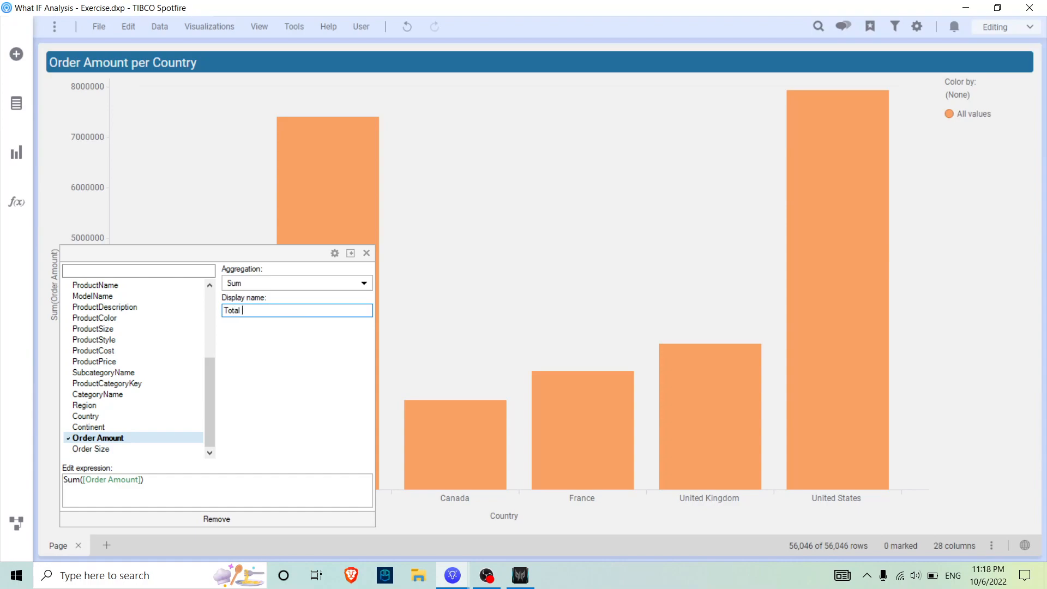
type("Amount")
key("Return")
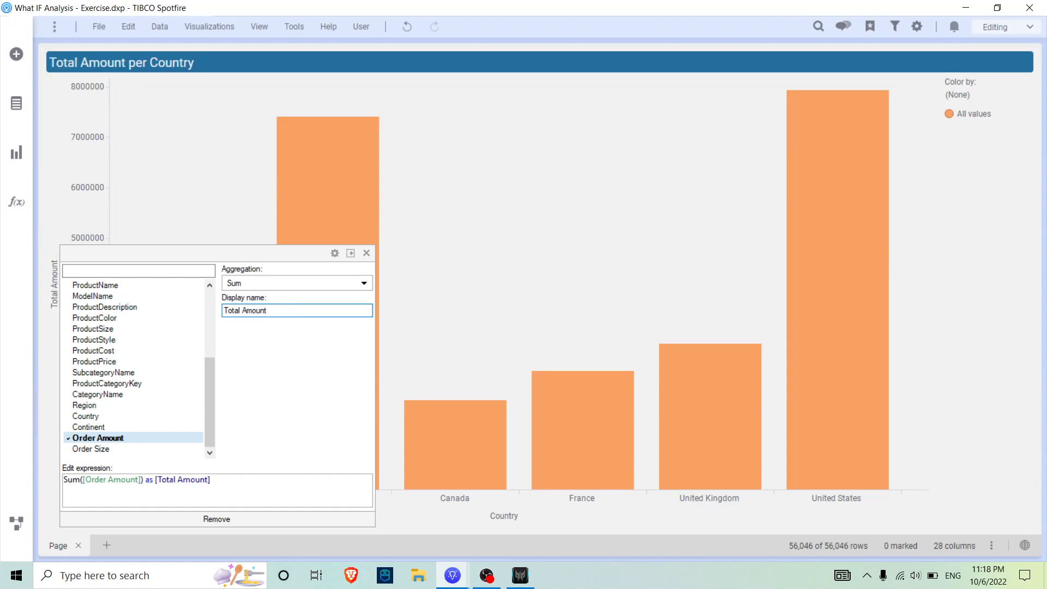
left_click(555, 241)
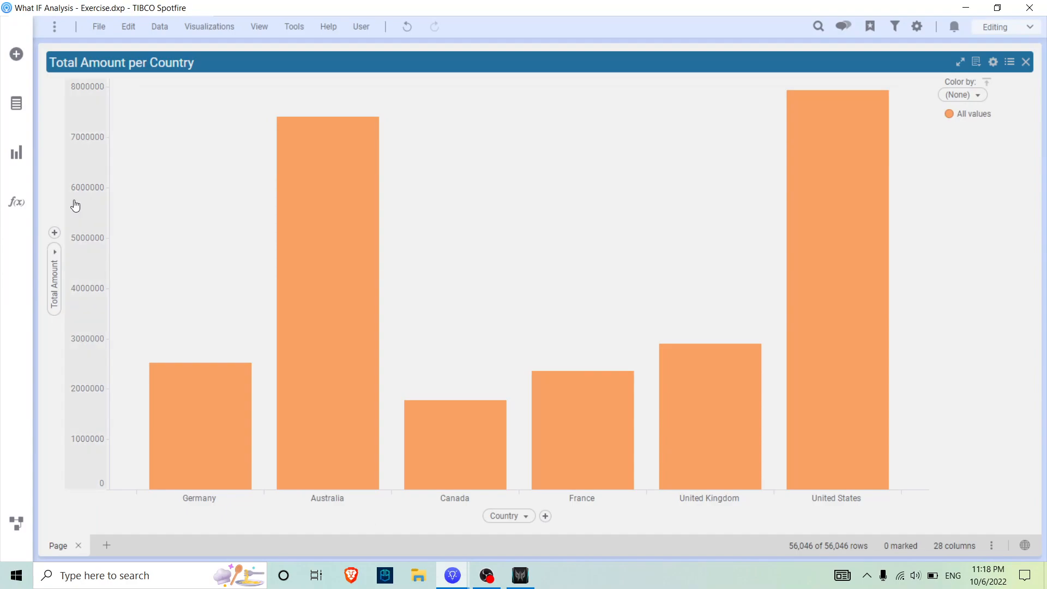
Add a second value axis expression, the sum of Order Amount, with the display name Discounted Amount
left_click(55, 233)
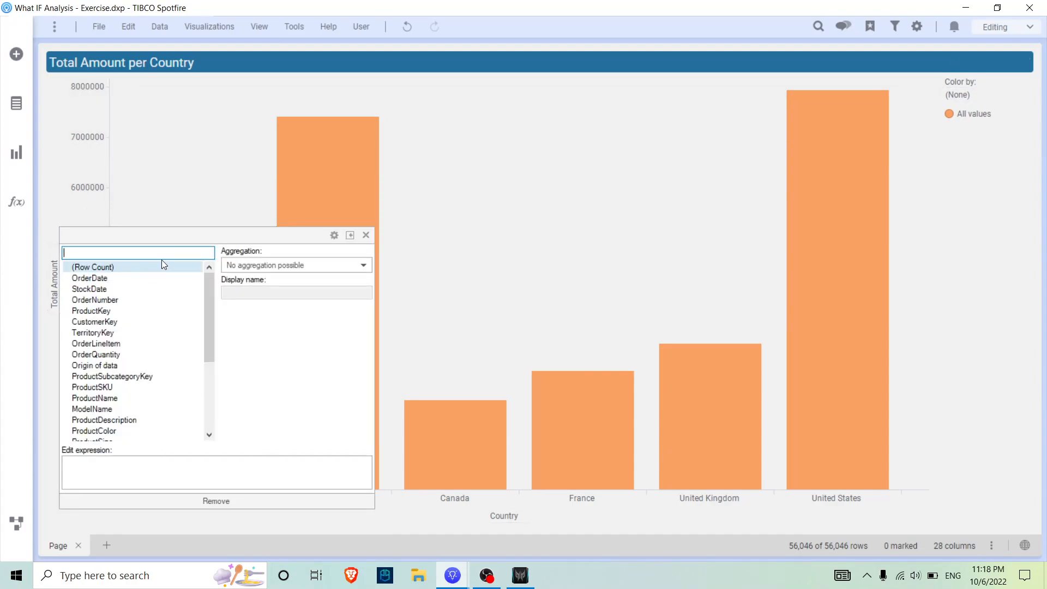
scroll(175, 425, "down", 4)
left_click(121, 421)
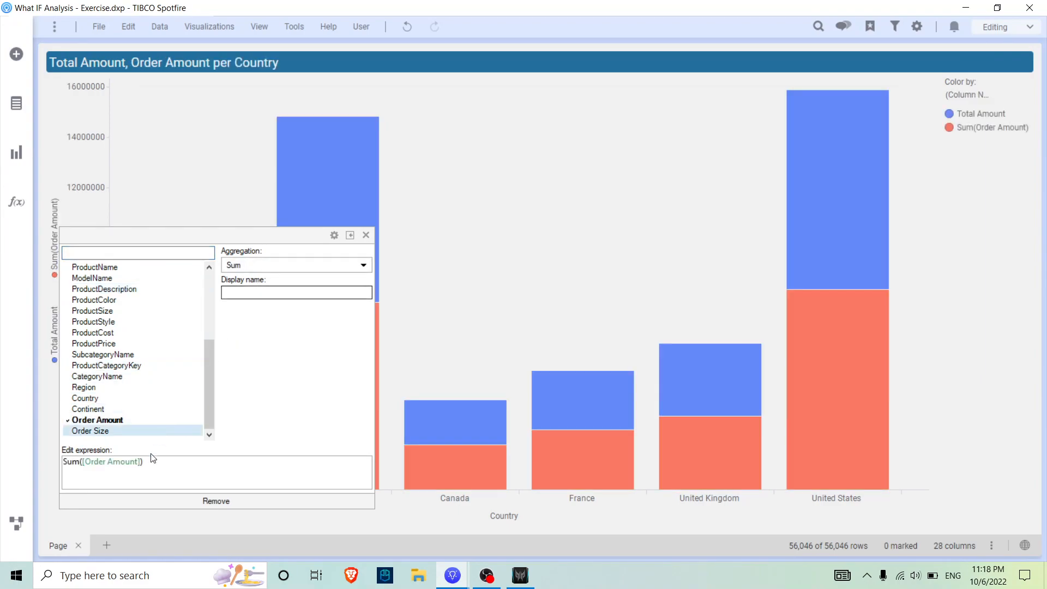
left_click(295, 292)
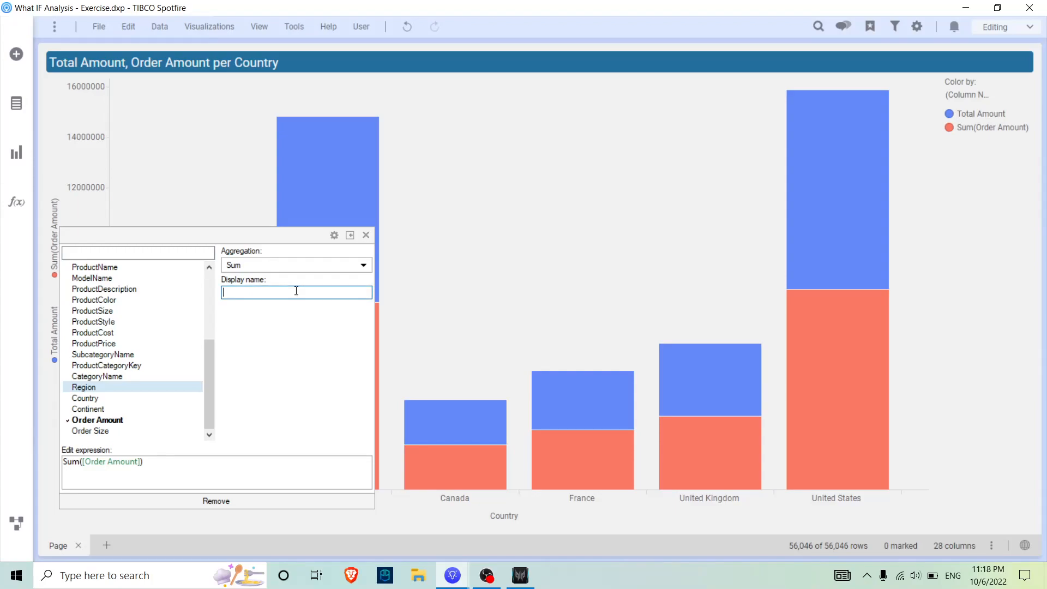
type("Discounted Amount")
key("Return")
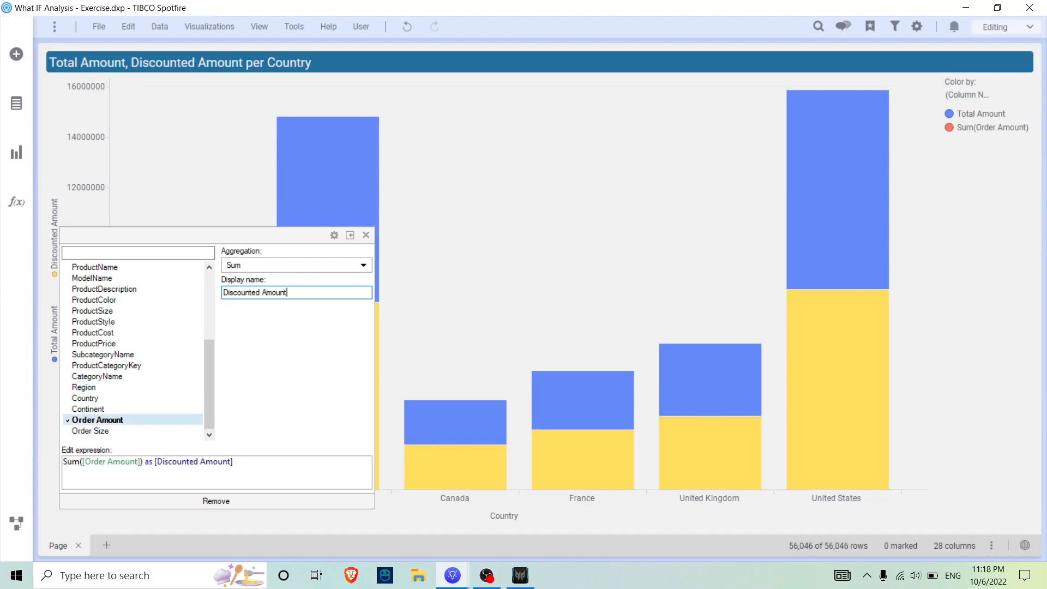
left_click(467, 254)
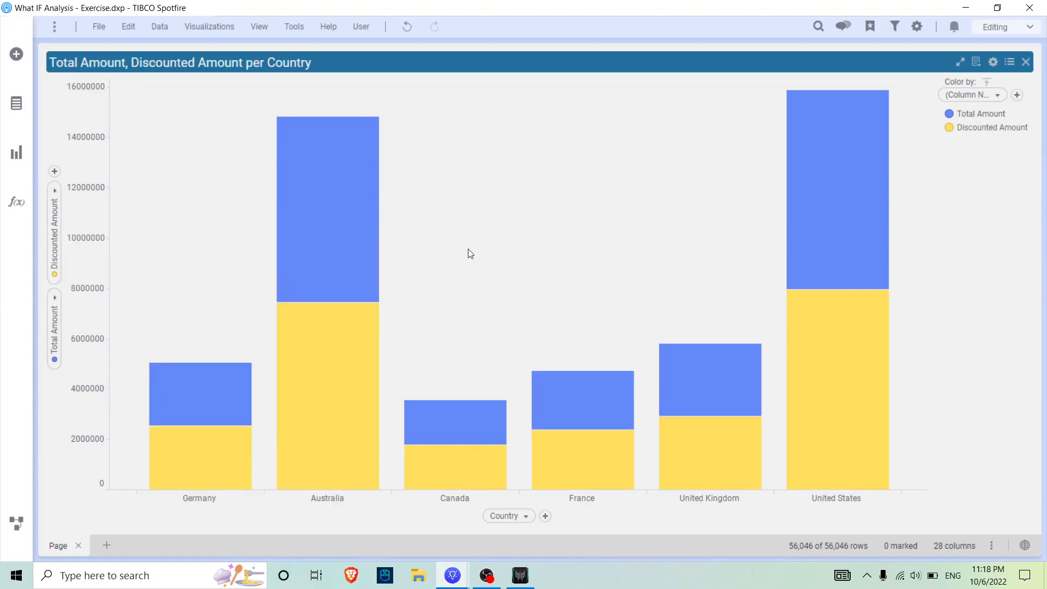
Show the bars side by side and colour Total Amount dark blue and Discounted Amount green
right_click(419, 247)
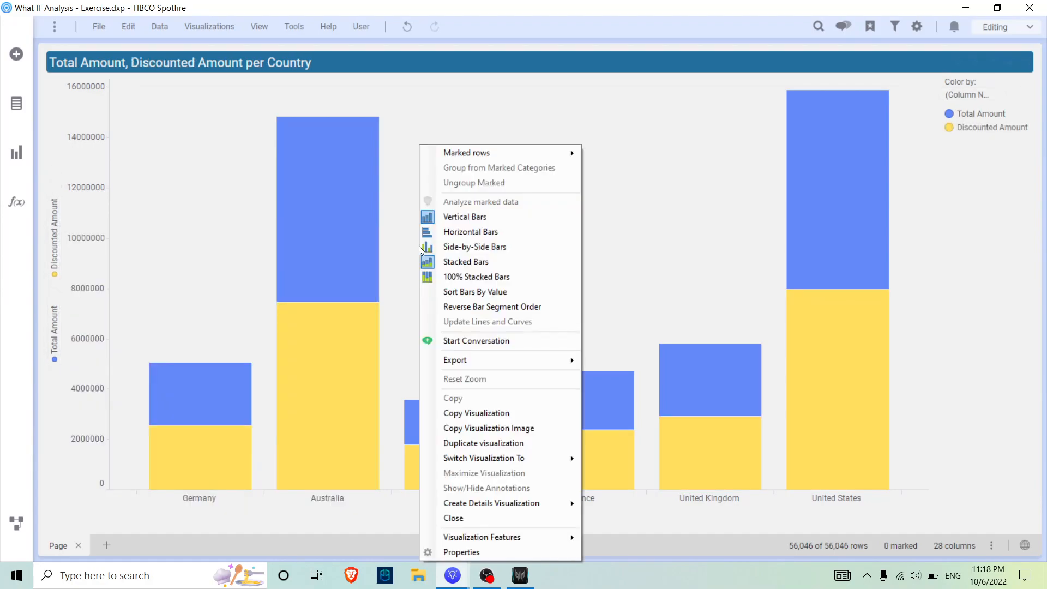
left_click(470, 251)
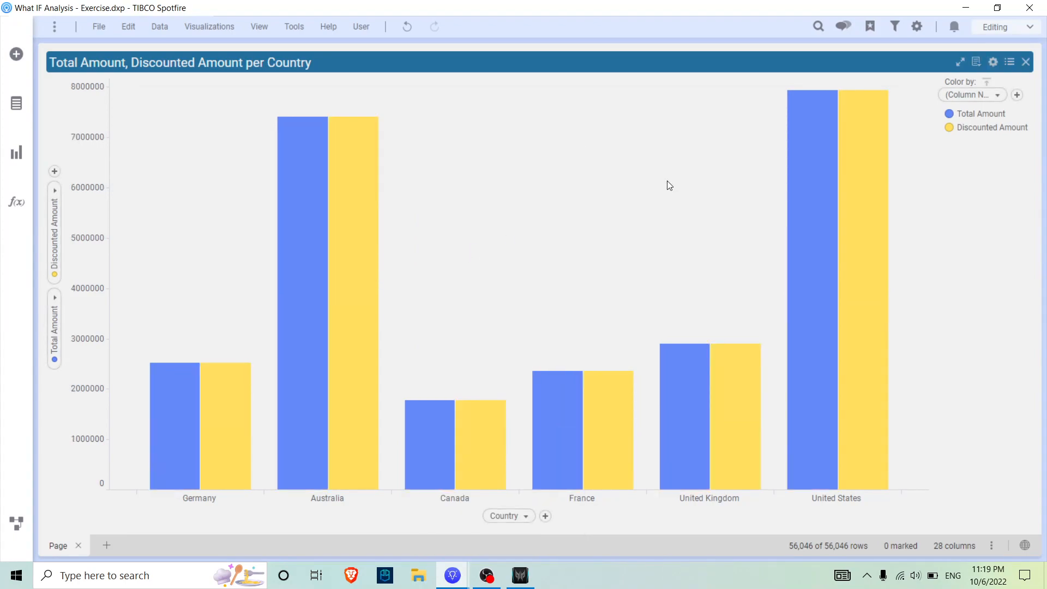
left_click(949, 116)
left_click(977, 228)
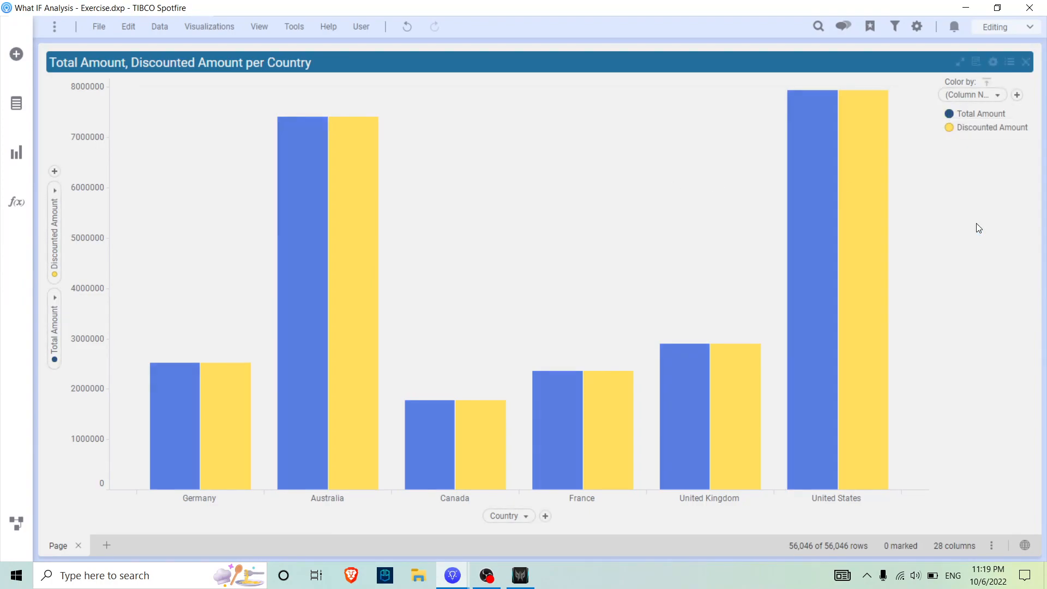
left_click(948, 129)
left_click(936, 202)
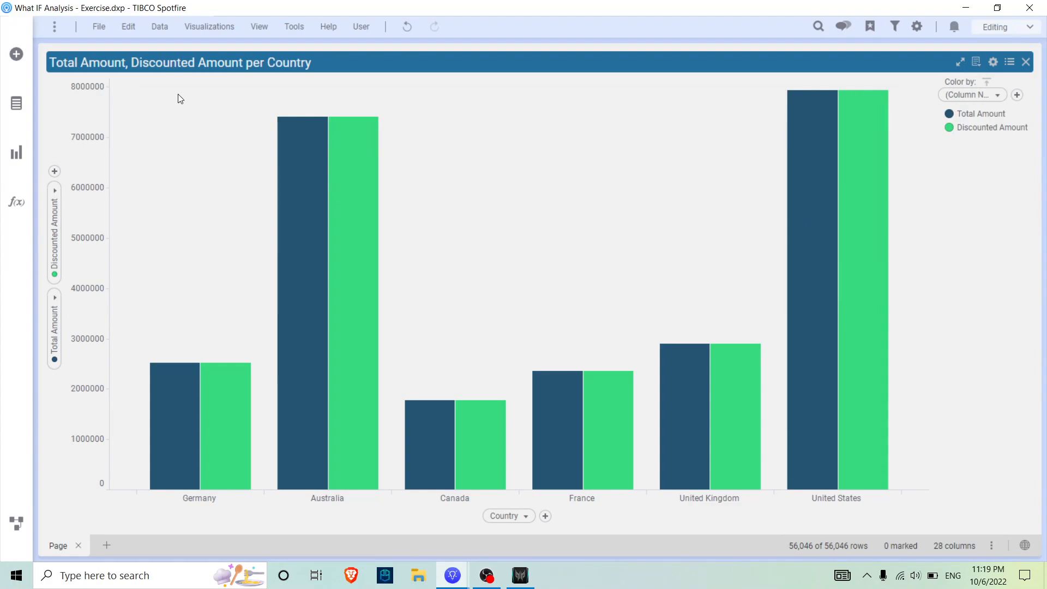
Add a text area, place it across the page above the bar chart, and reduce its height
left_click(16, 153)
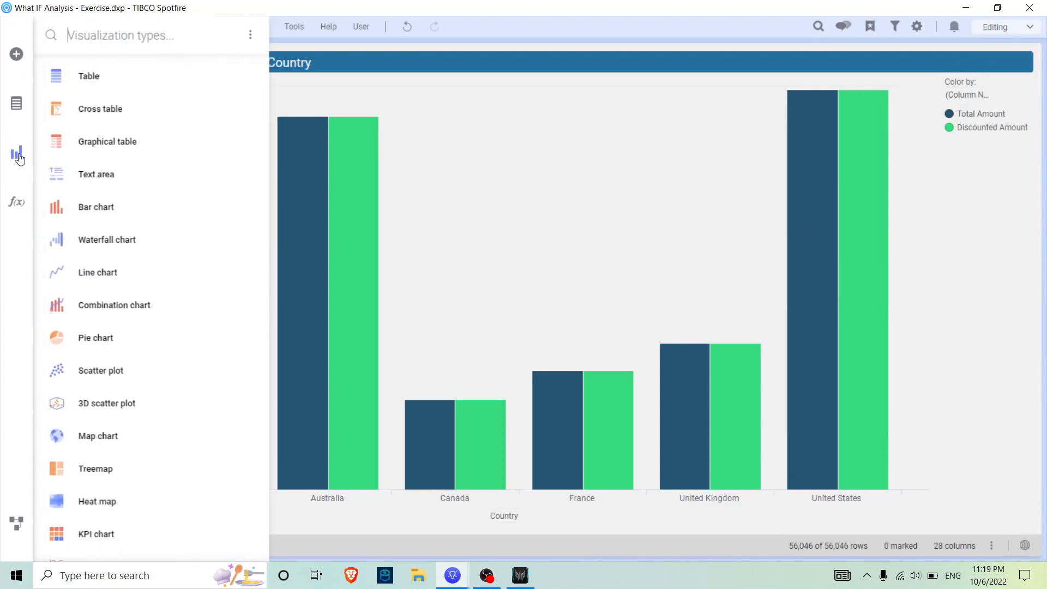
left_click(104, 174)
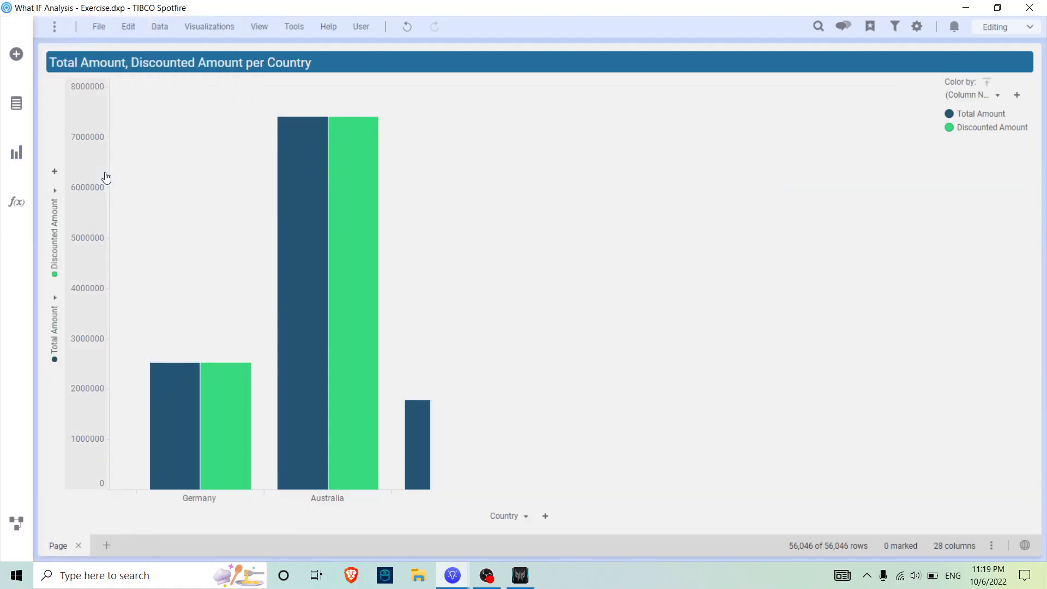
left_click_drag(635, 65, 358, 64)
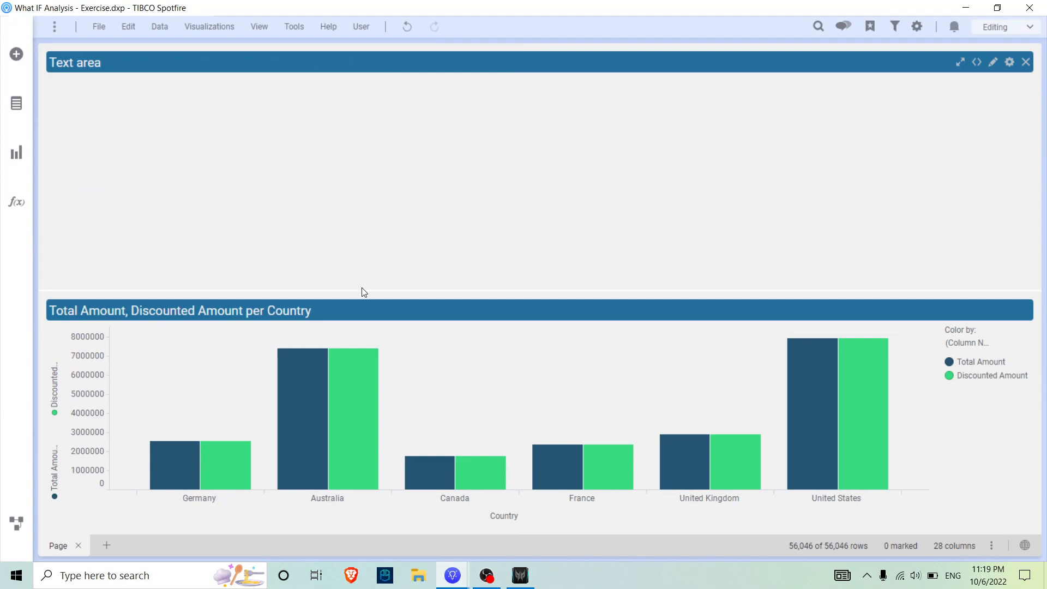
left_click_drag(364, 209, 364, 209)
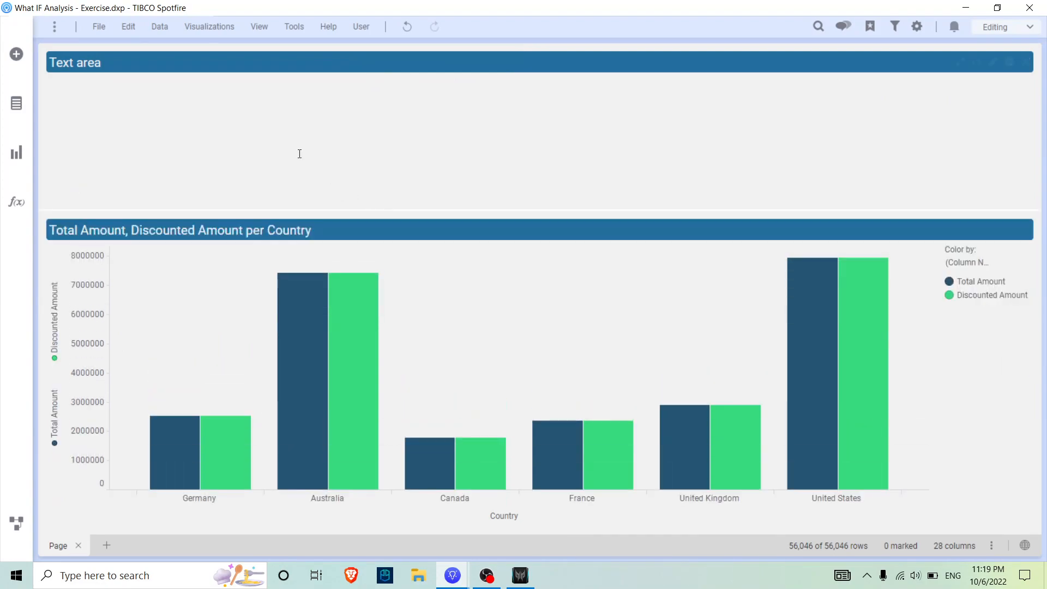
Open the text area for editing and insert a slider property control
right_click(265, 130)
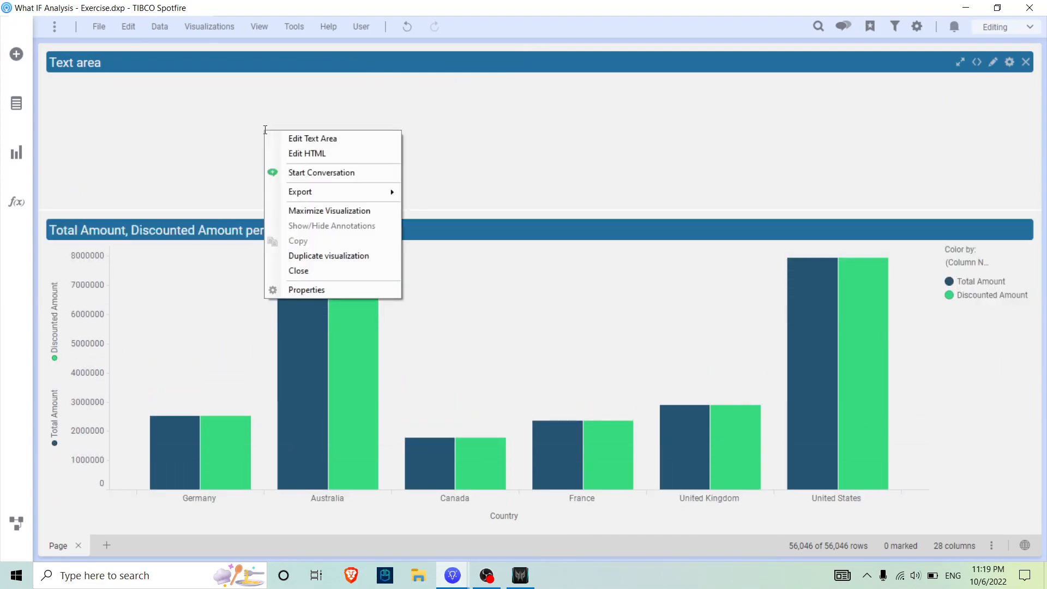
left_click(298, 140)
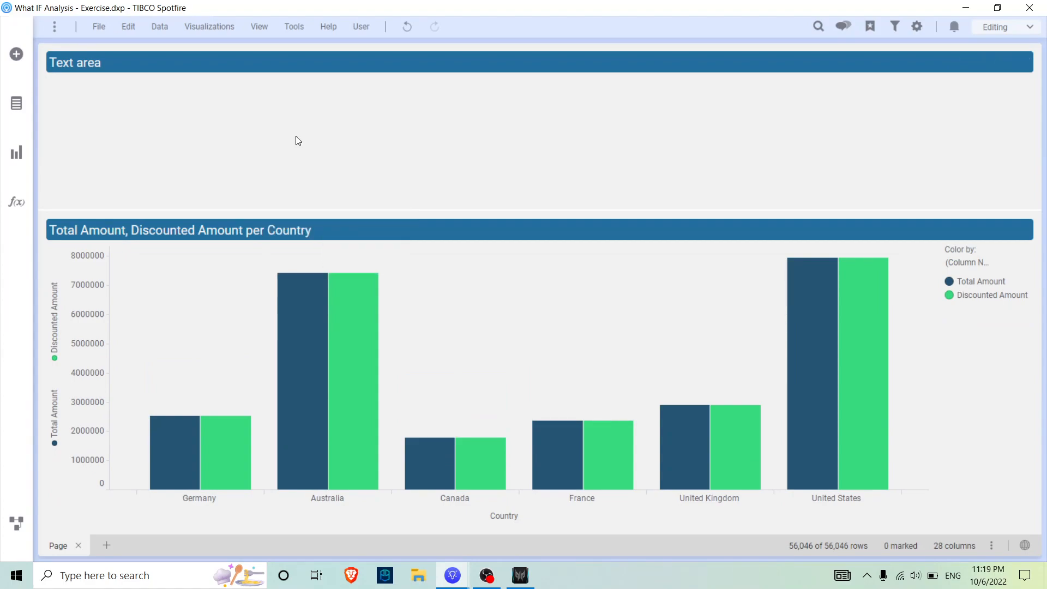
left_click(507, 44)
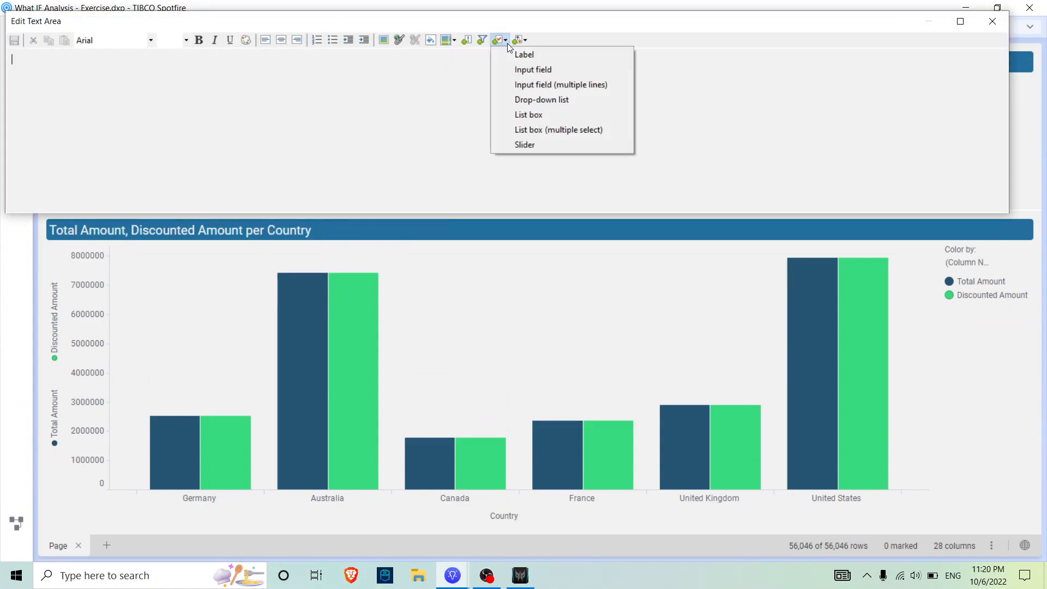
left_click(524, 145)
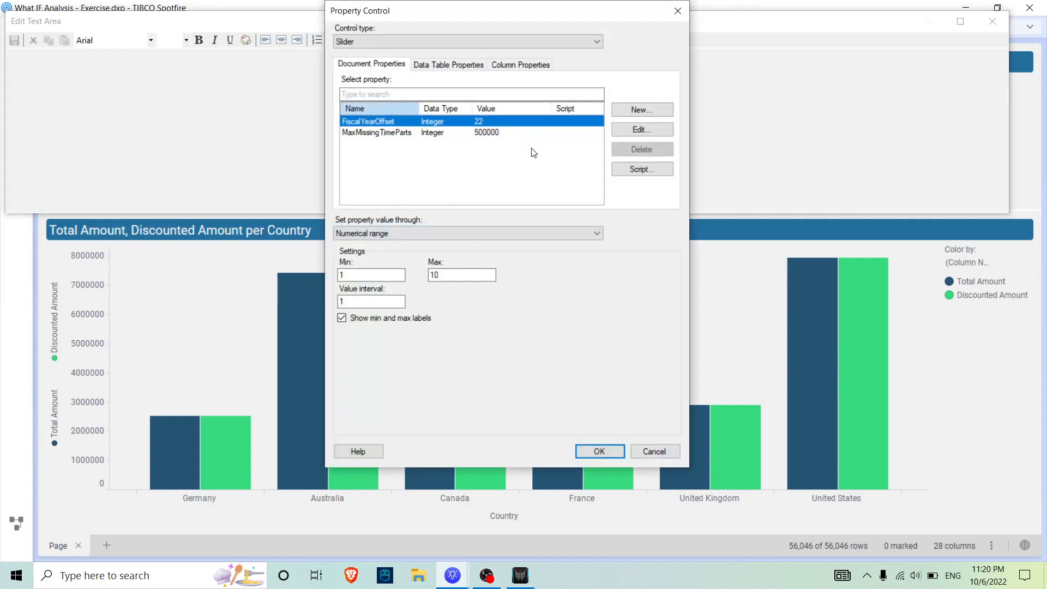
Create a document property named DiscountPercentage with the Integer data type and the value 0 for the slider
left_click(629, 108)
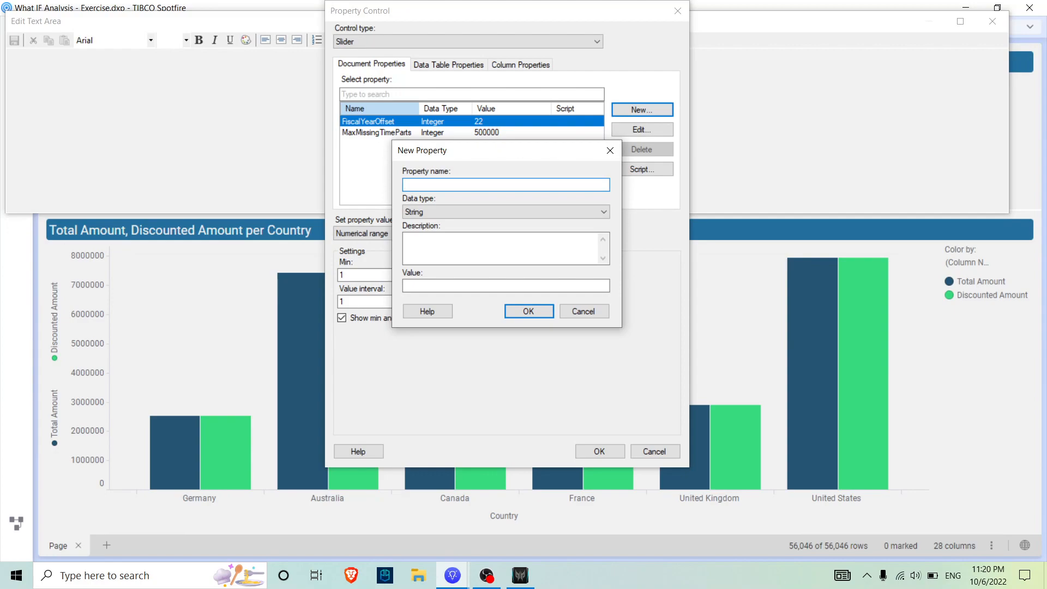
type("DiscountPercentag")
left_click(498, 218)
left_click(460, 234)
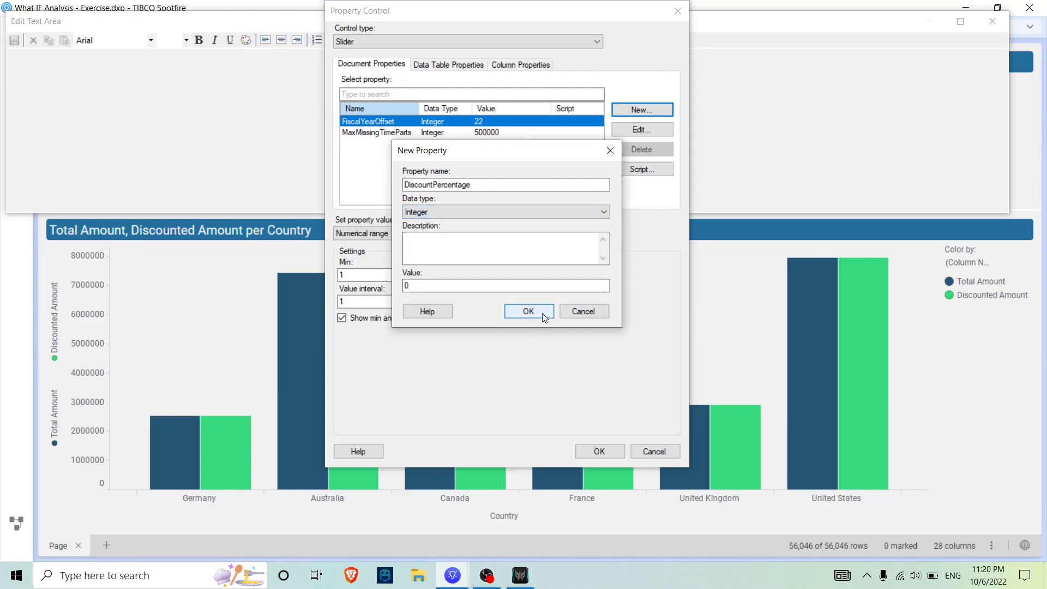
left_click(529, 311)
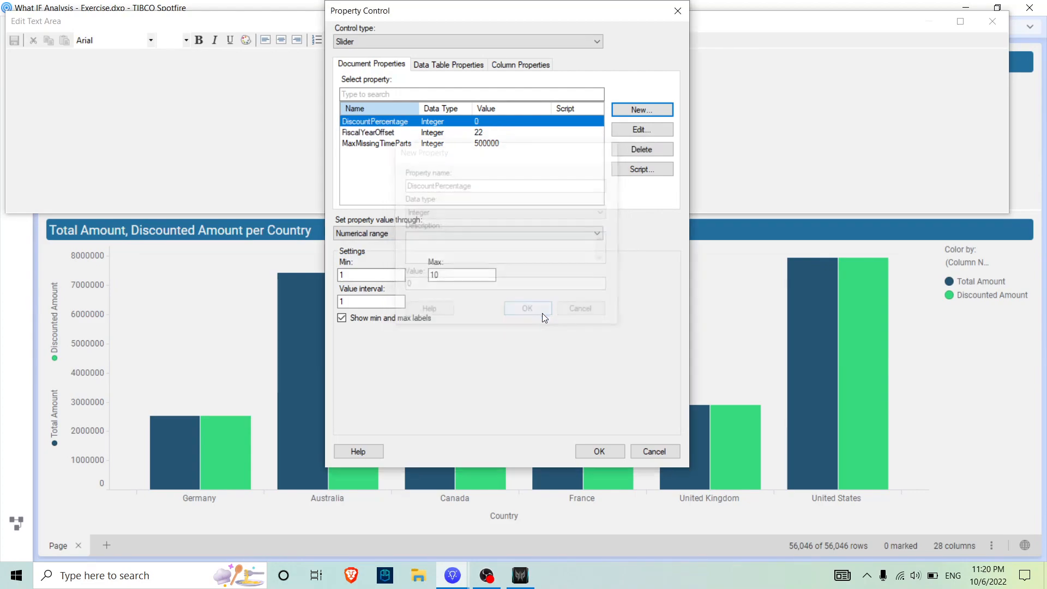
Set the slider's numerical range to a minimum of 0 and a maximum of 100, and insert it into the text area
left_click(388, 236)
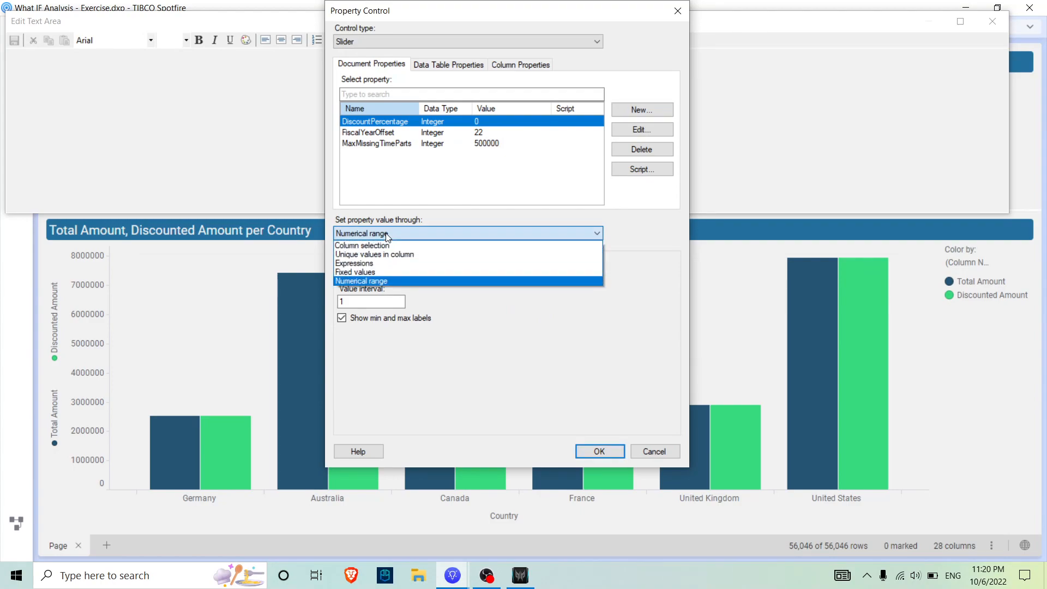
left_click(381, 277)
key("BackSpace")
type("0")
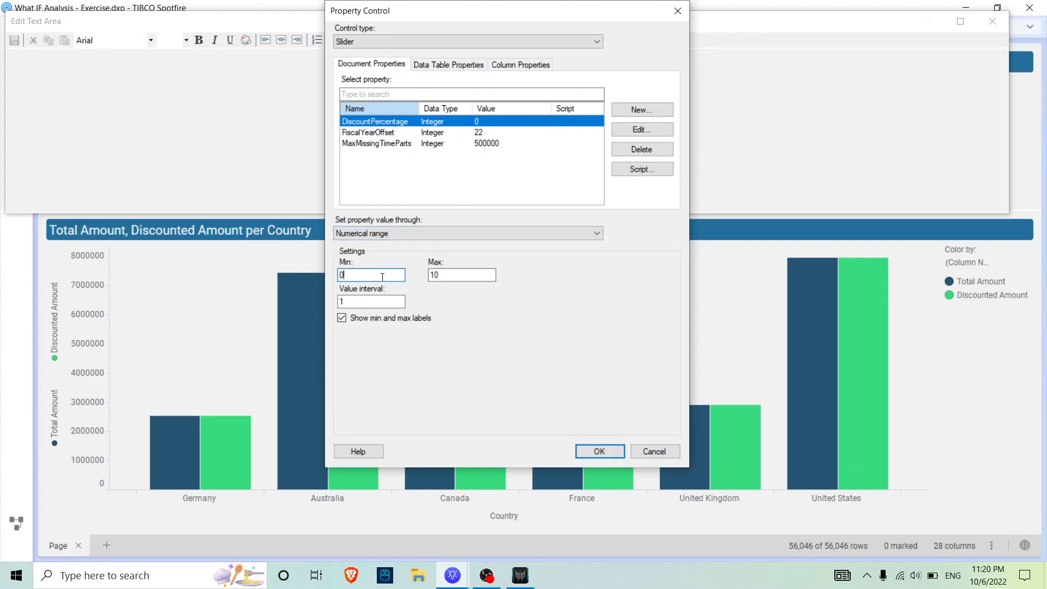
left_click(455, 275)
key("BackSpace")
key("BackSpace")
type("100")
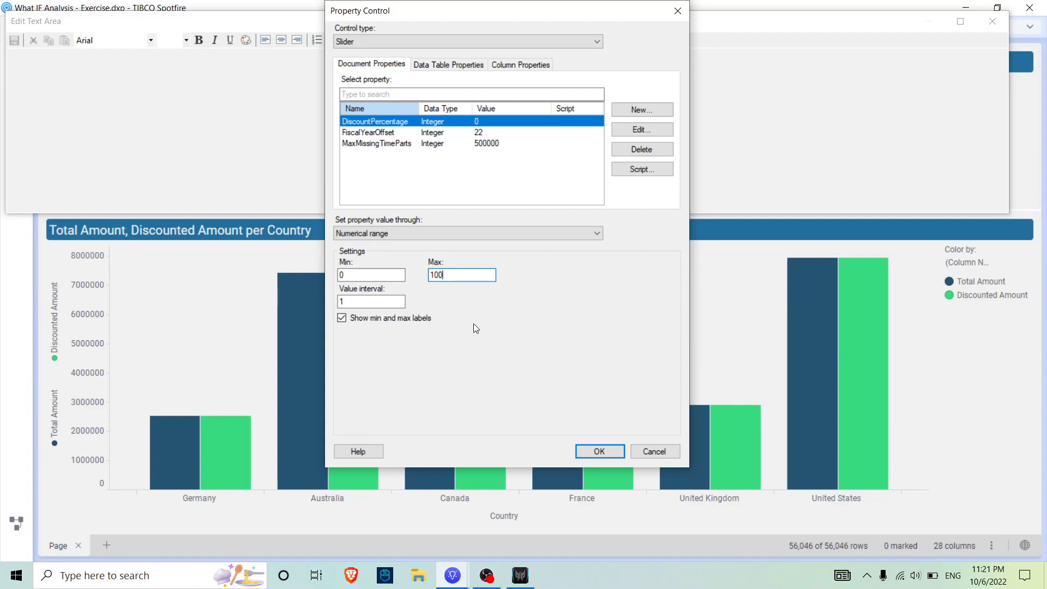
left_click(380, 303)
left_click(599, 449)
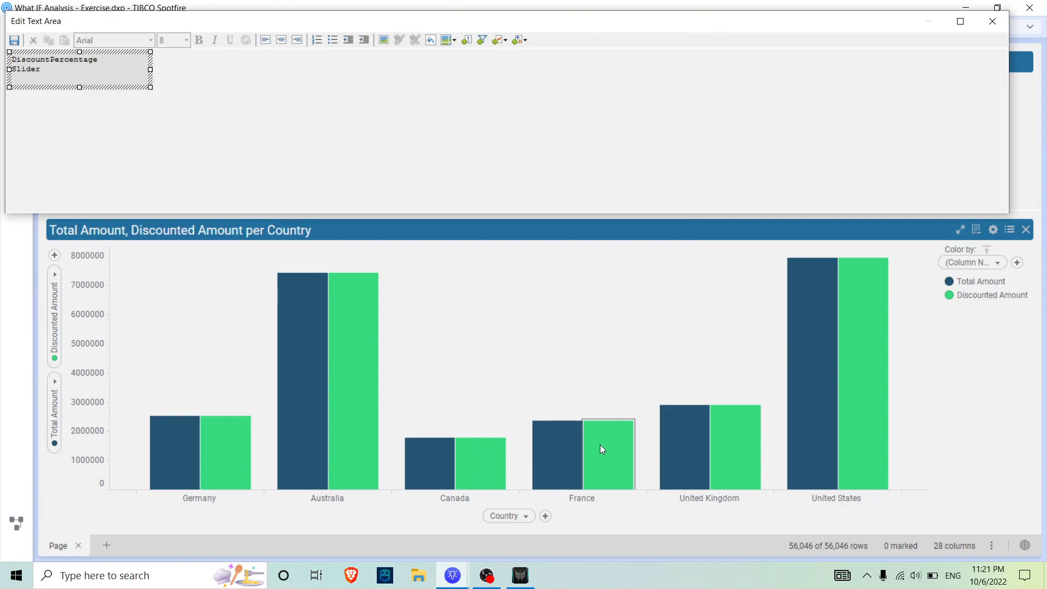
Close the text area editor and reduce the text area's height to give the bar chart more room
left_click(296, 92)
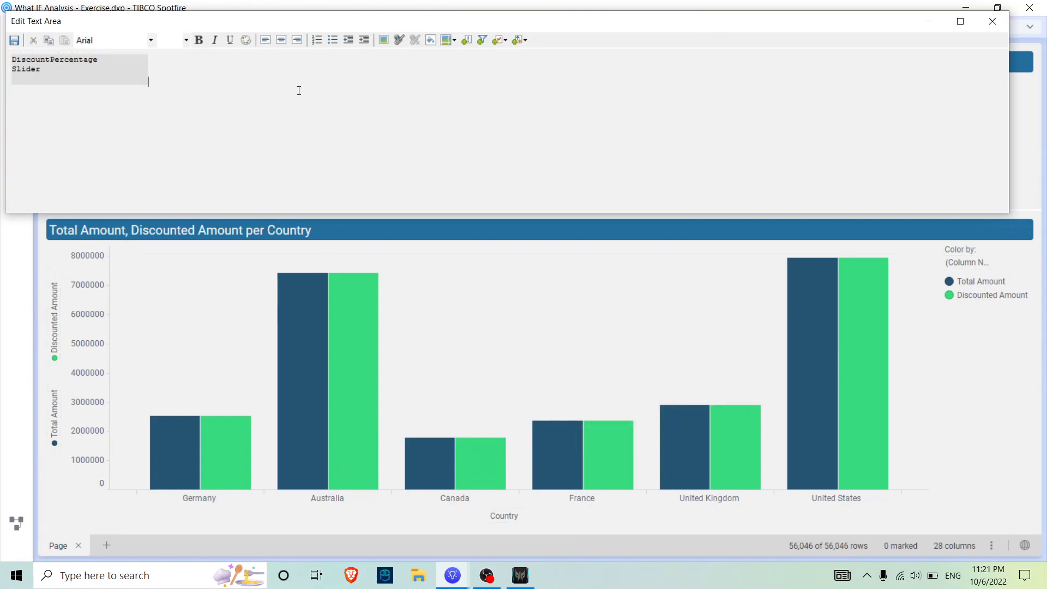
left_click(992, 20)
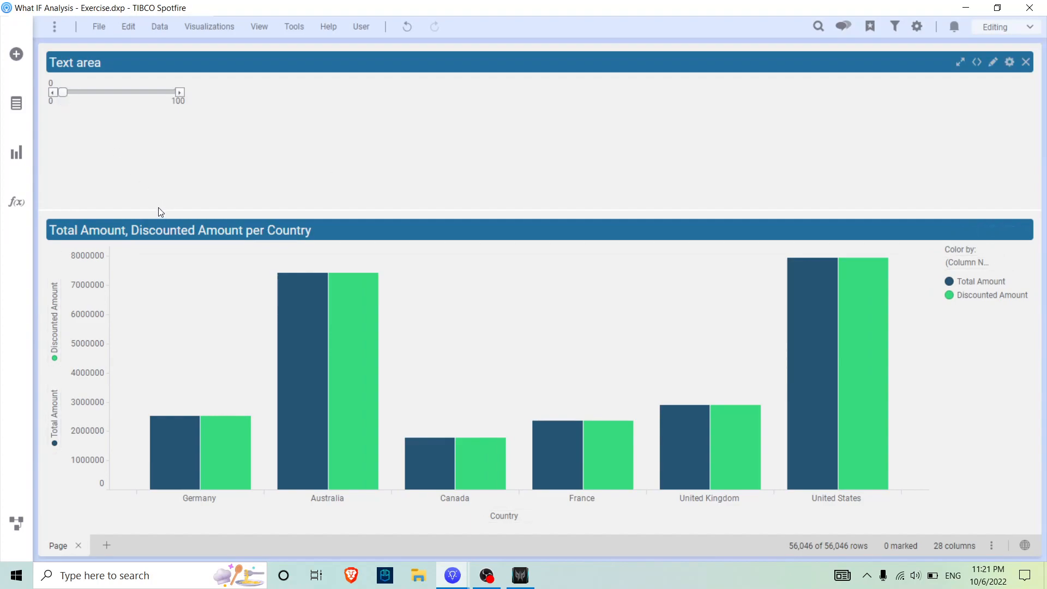
left_click_drag(159, 210, 162, 162)
mouse_move(61, 95)
left_mouse_down()
mouse_move(113, 94)
mouse_move(59, 96)
left_mouse_up()
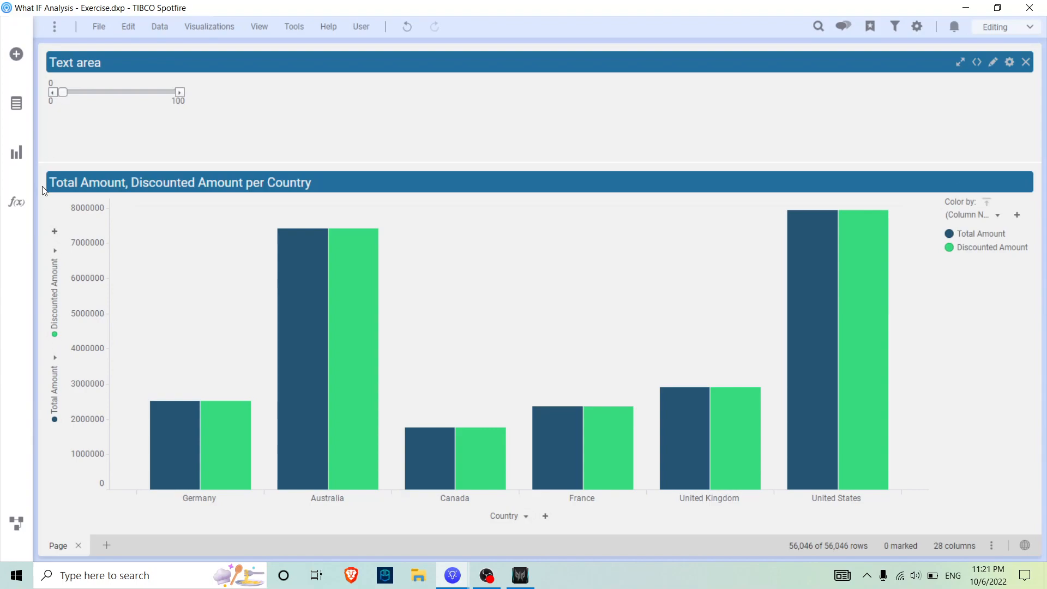
Open the custom expression of the Discounted Amount axis and put the Discounted Amount part on its own line
right_click(50, 271)
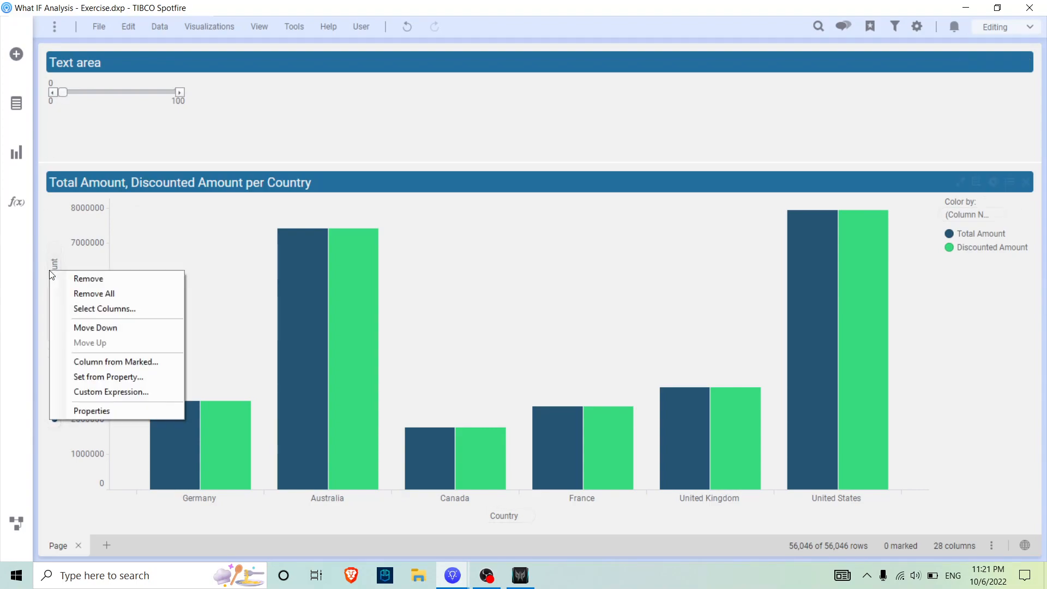
left_click(111, 390)
left_click(424, 349)
key("Return")
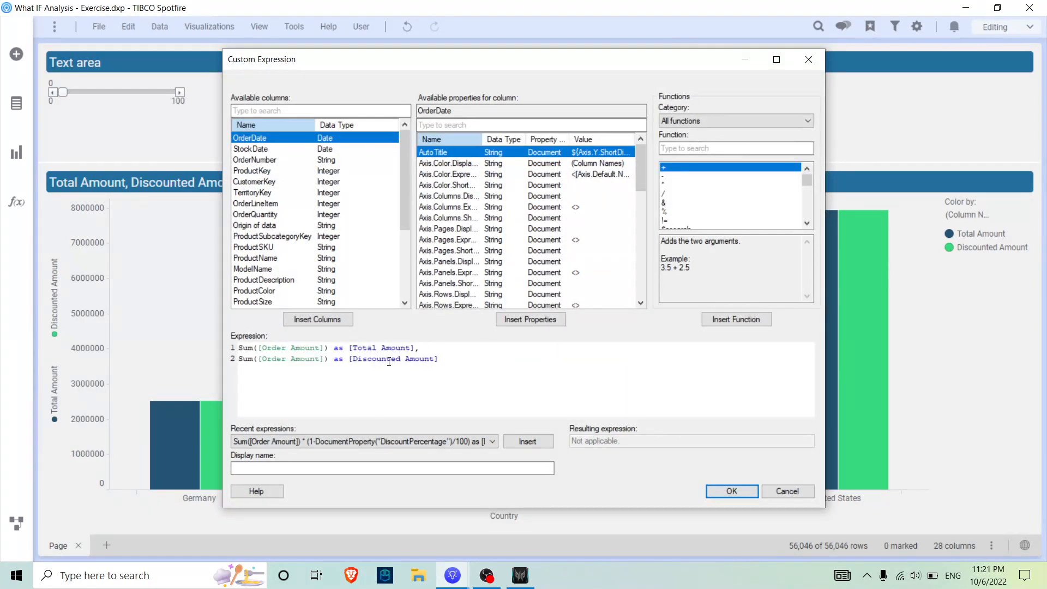
Multiply the Discounted Amount sum by (1 - DocumentProperty("DiscountPercentage")/100), apply the expression, and set the discount slider to 5
left_click(332, 360)
type("* ( 1 -")
left_click(474, 123)
type("dis")
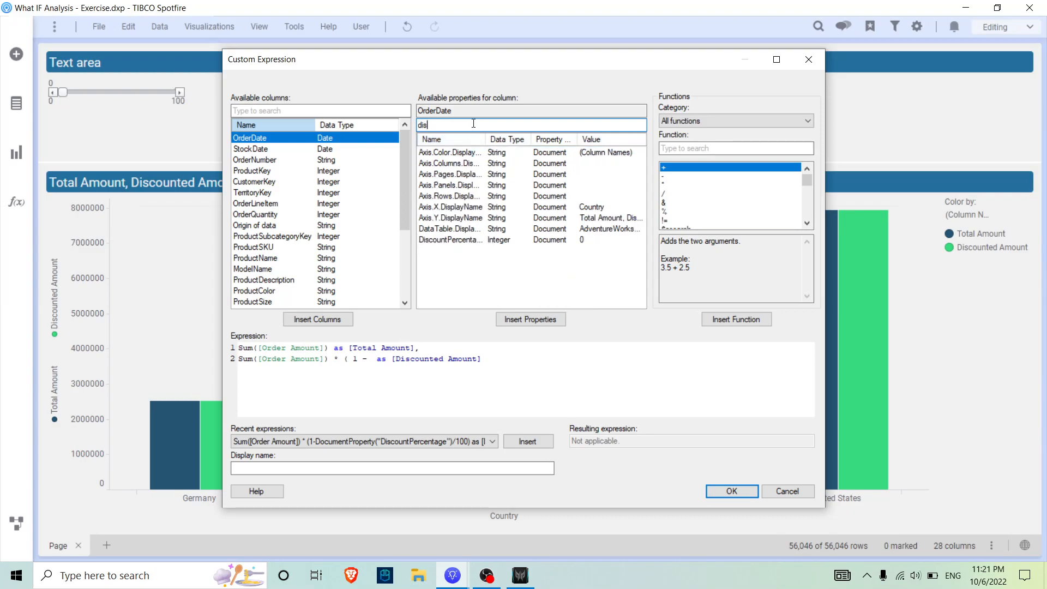
right_click(456, 242)
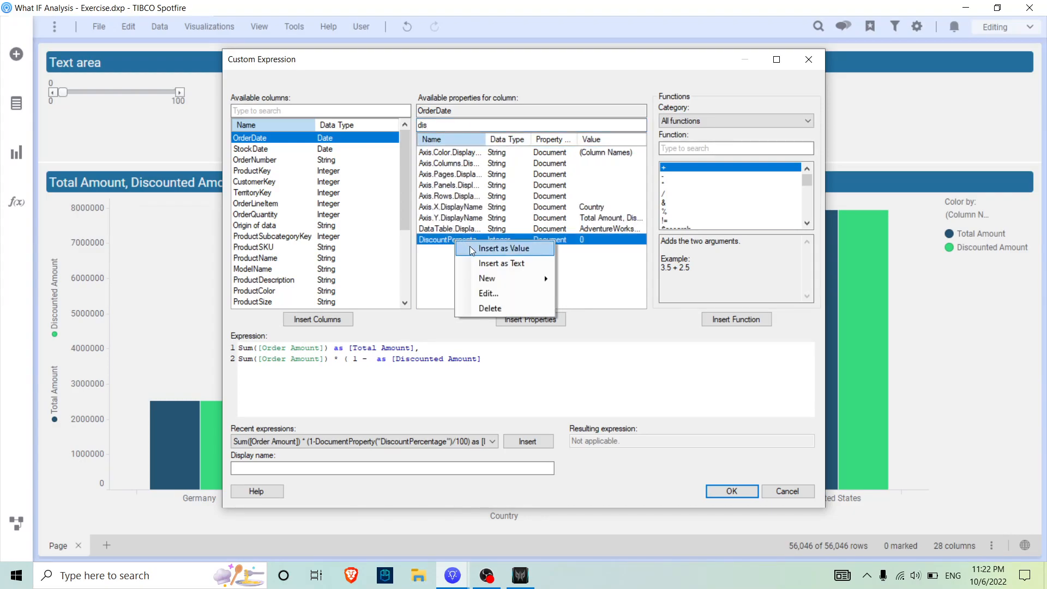
left_click(473, 249)
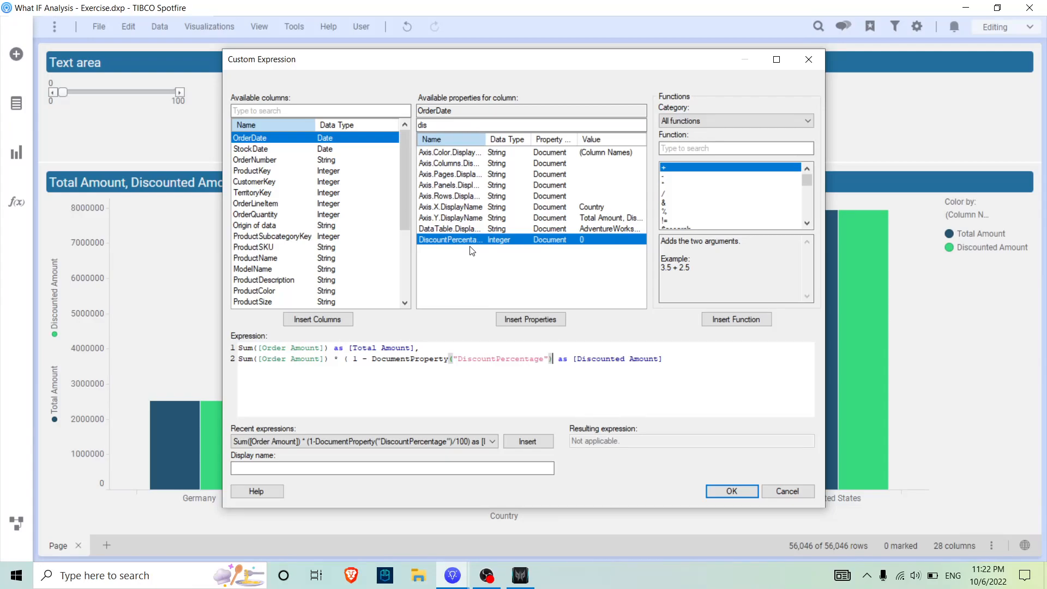
type("/100)")
left_click(731, 491)
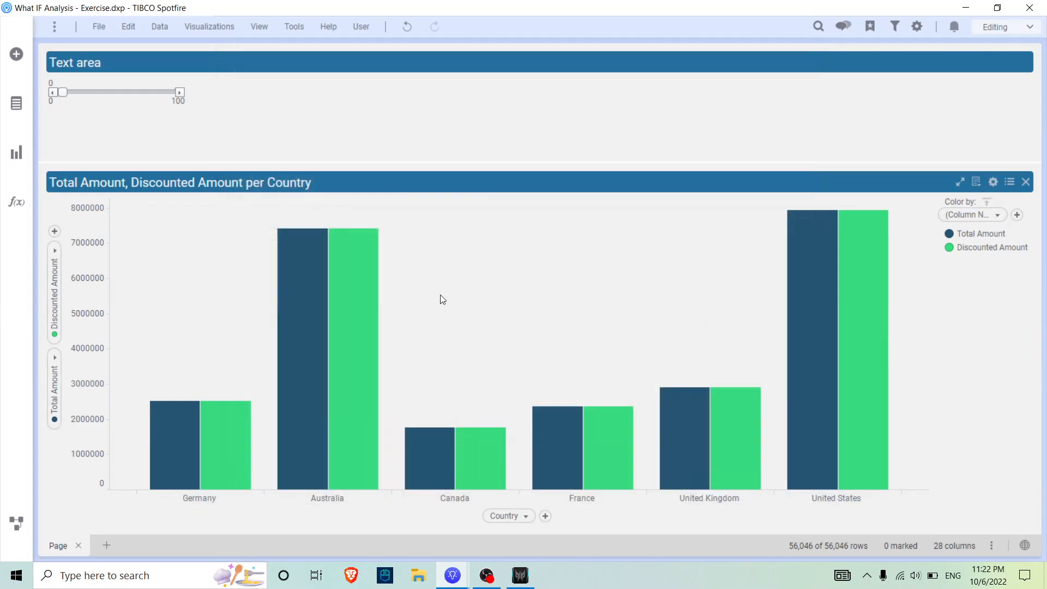
mouse_move(62, 93)
left_mouse_down()
mouse_move(129, 106)
mouse_move(129, 97)
mouse_move(70, 96)
left_mouse_up()
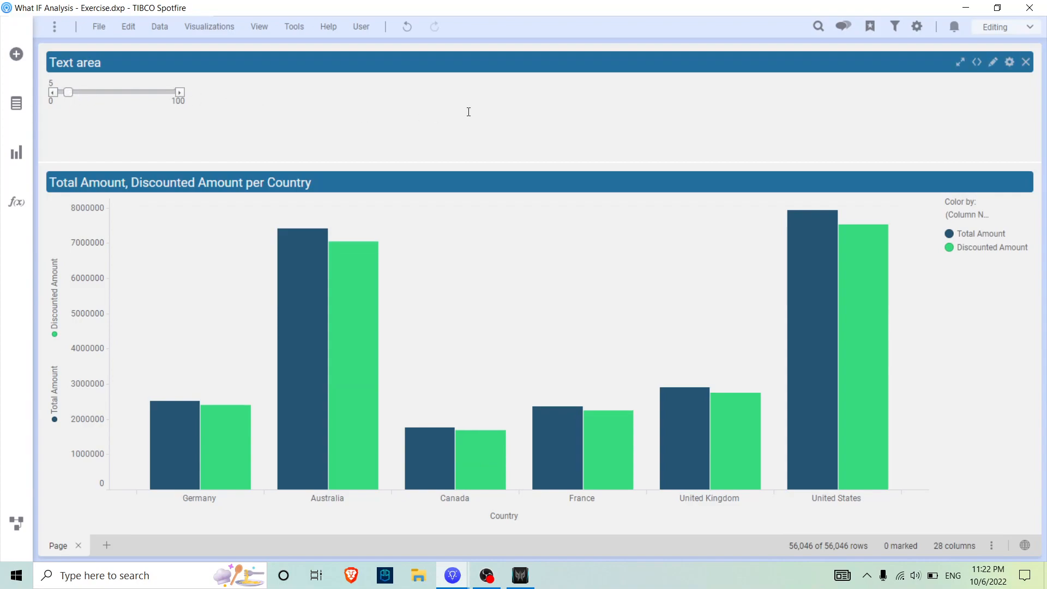
Add a KPI chart, place it beside the text area above the bar chart, and widen it by narrowing the text area
left_click(19, 156)
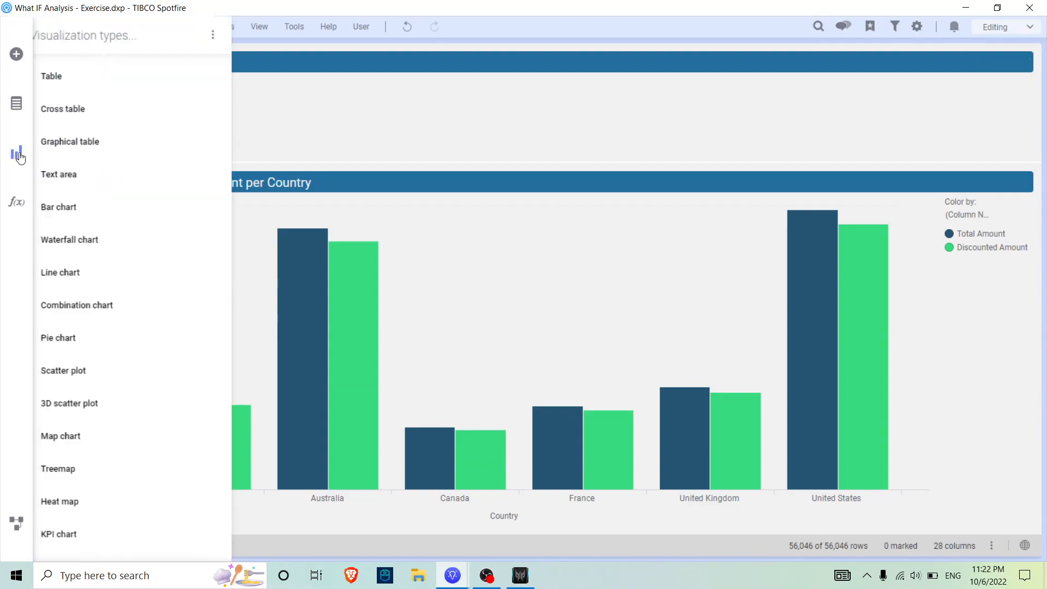
left_click(18, 156)
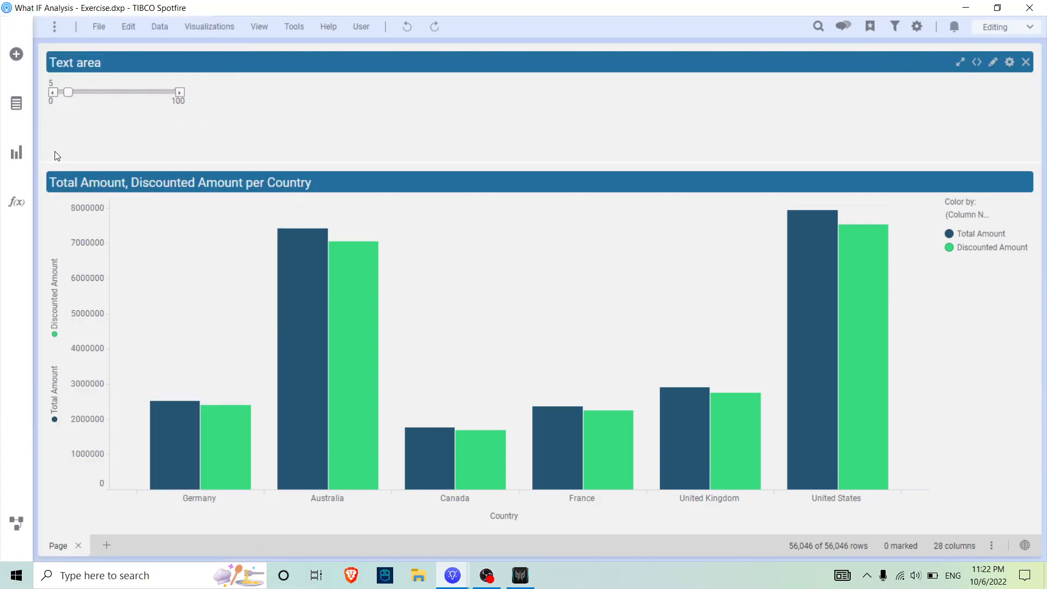
left_click(17, 155)
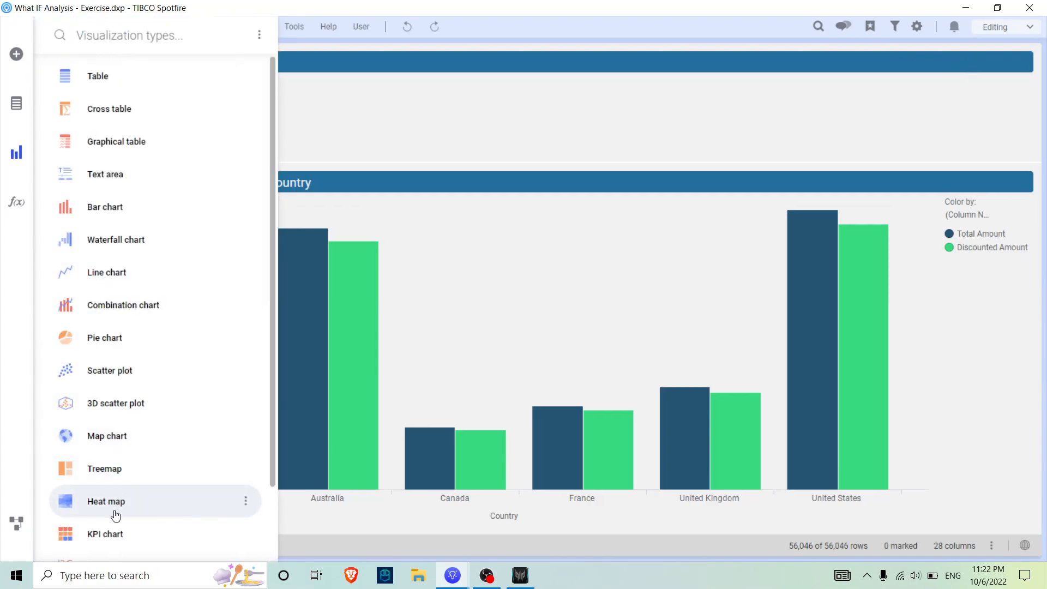
left_click(114, 531)
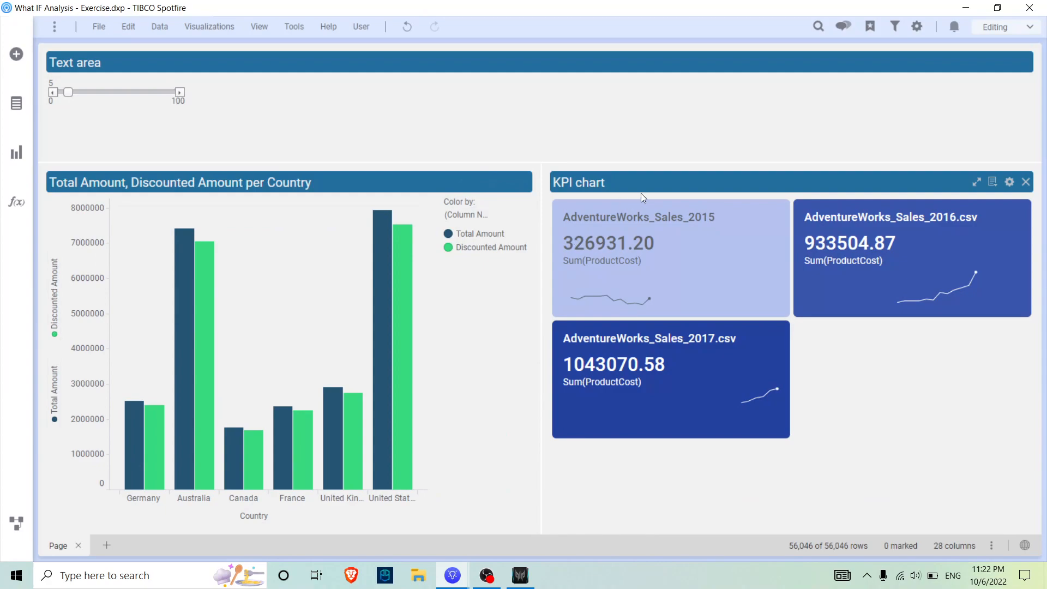
left_click_drag(648, 183, 692, 124)
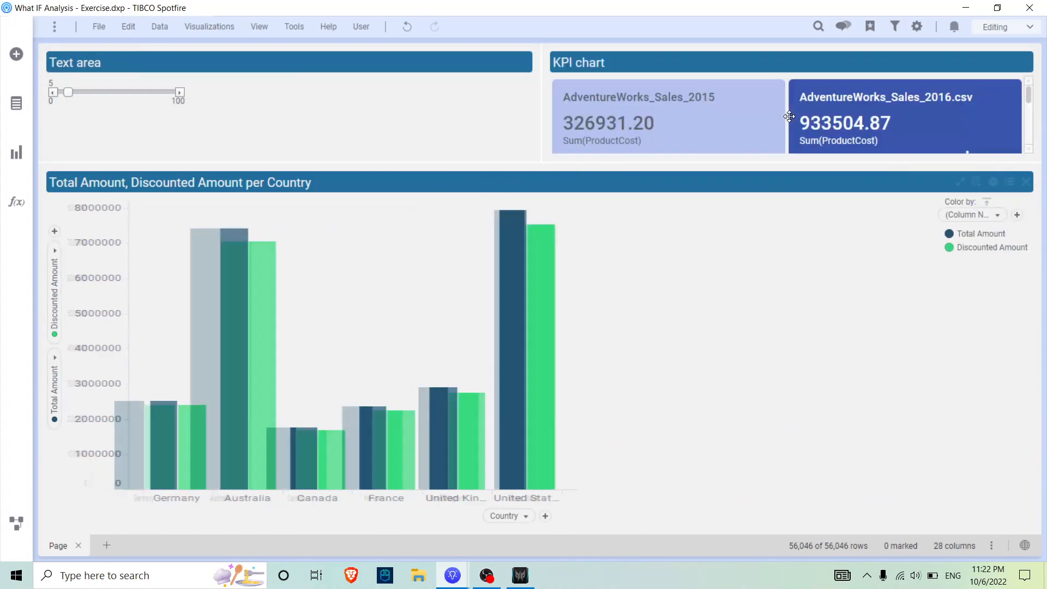
left_click_drag(542, 124, 368, 123)
Open the settings of the KPI chart's existing KPI and remove its Origin of data tiling and OrderDate time axis
right_click(486, 113)
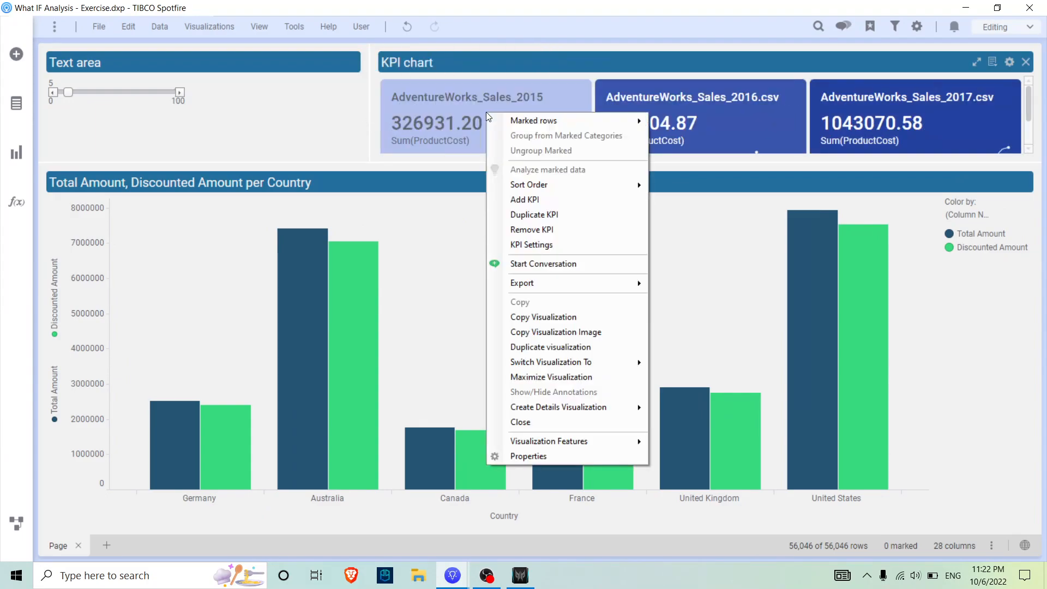
left_click(583, 457)
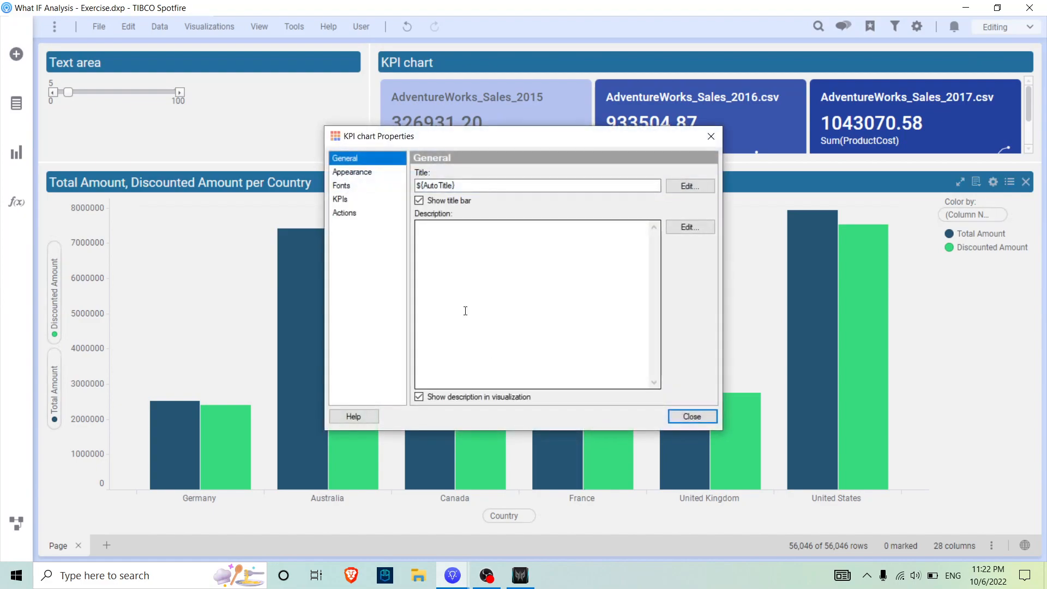
left_click(348, 202)
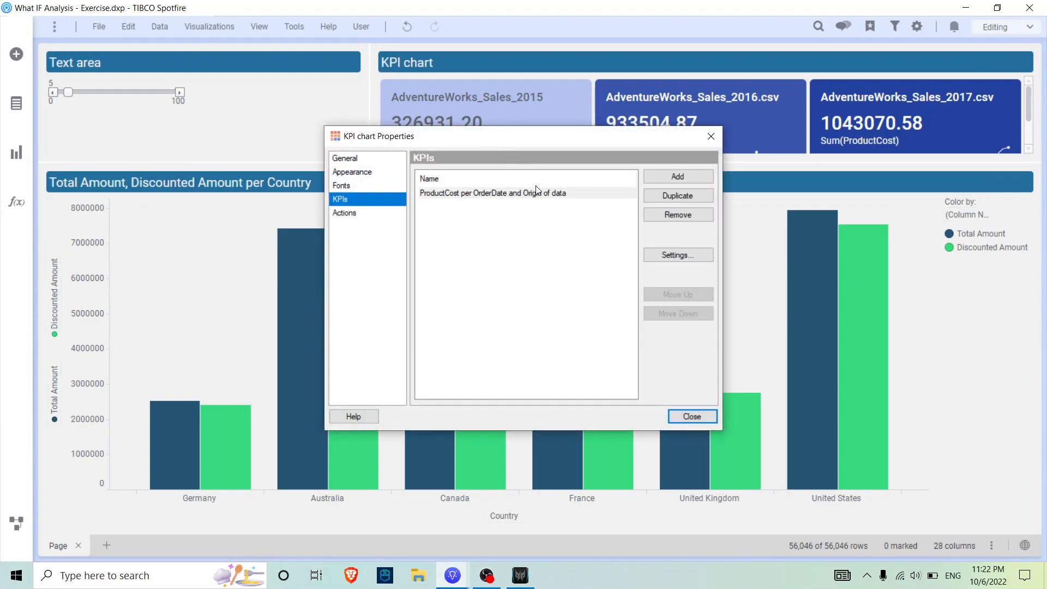
left_click(537, 193)
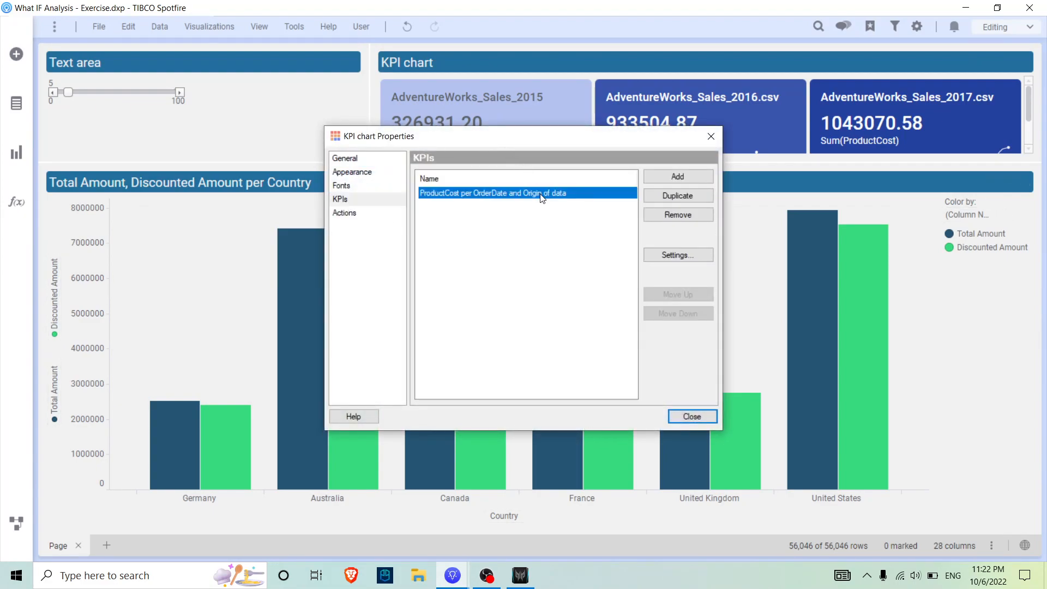
left_click(674, 254)
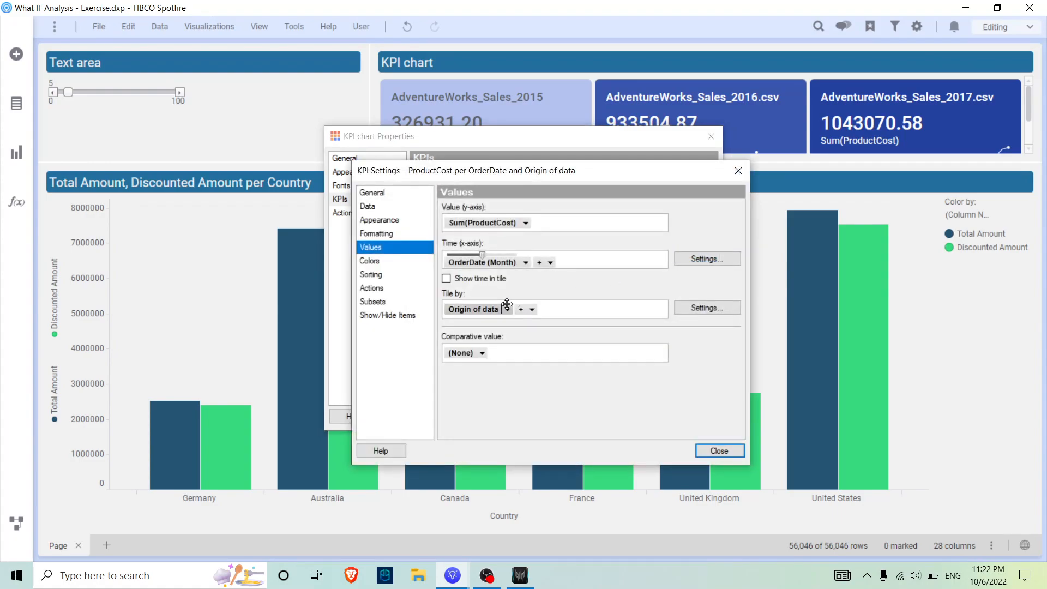
left_click(508, 308)
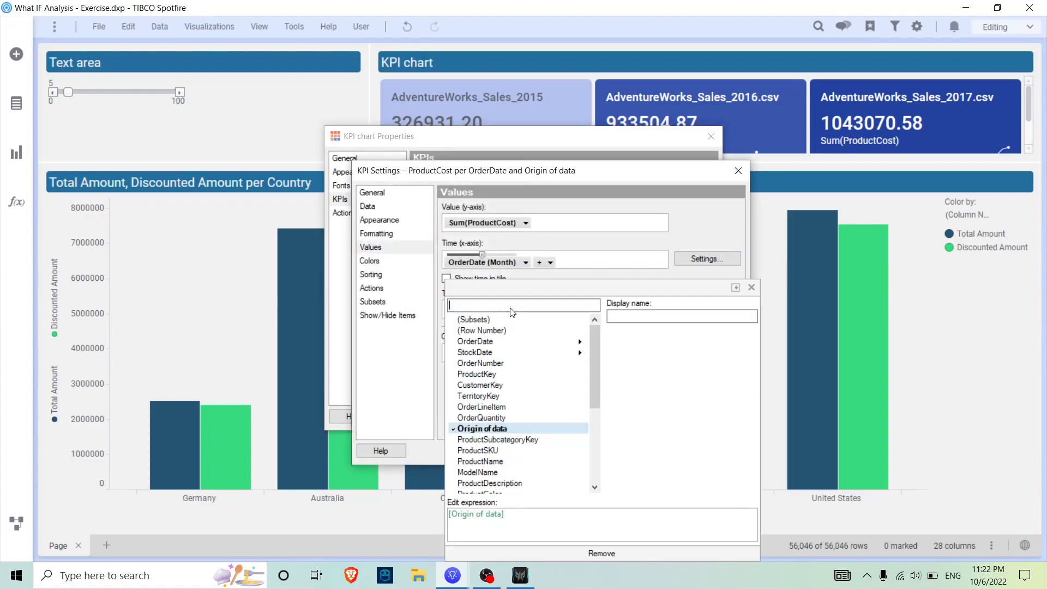
left_click(564, 555)
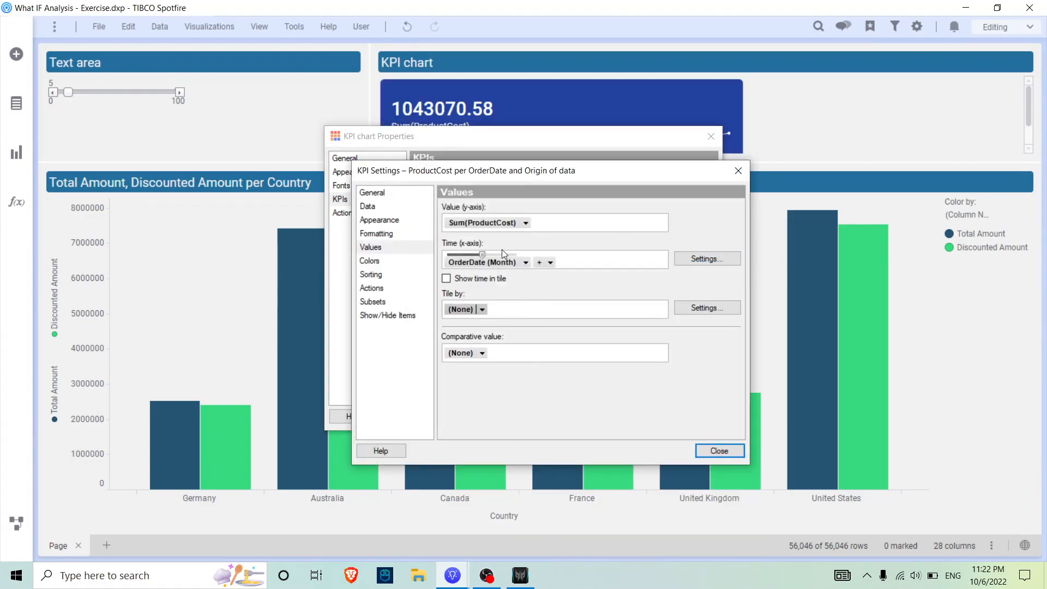
left_click(526, 263)
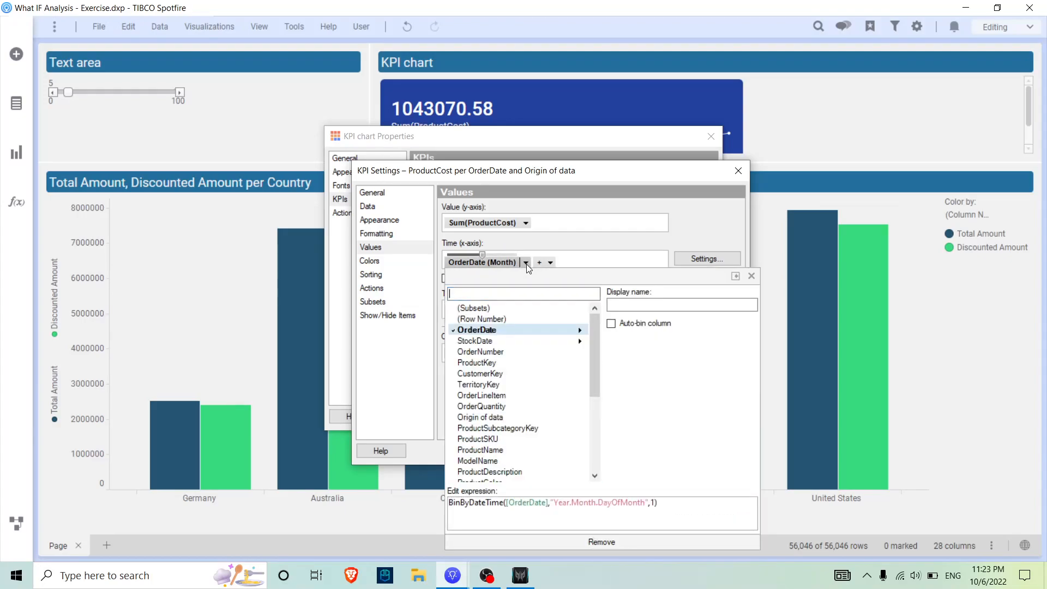
left_click(566, 542)
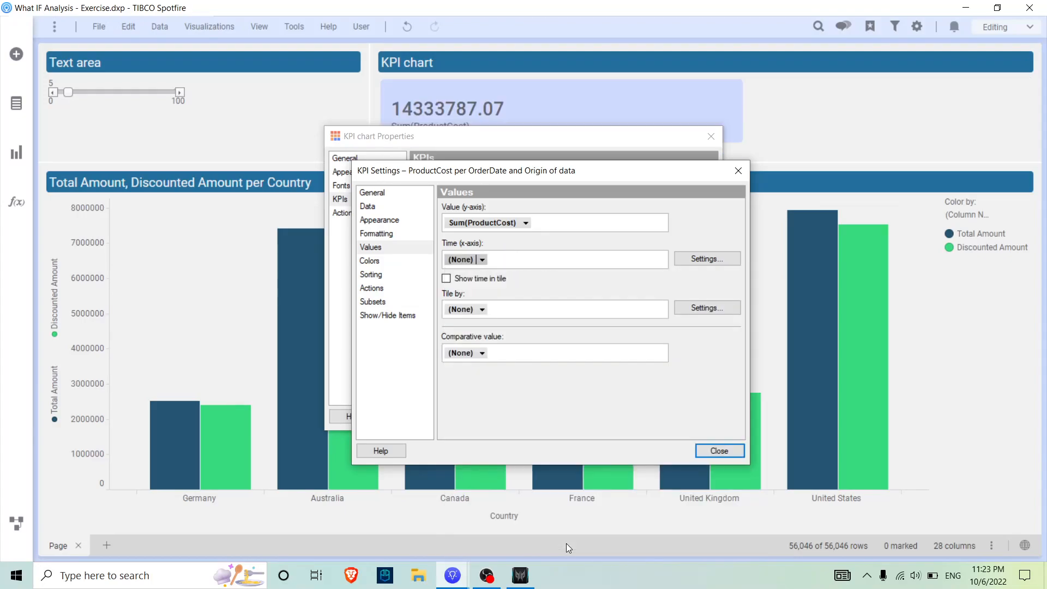
Set the KPI's value to the sum of Order Amount with the display name Total Revenue
left_click(527, 224)
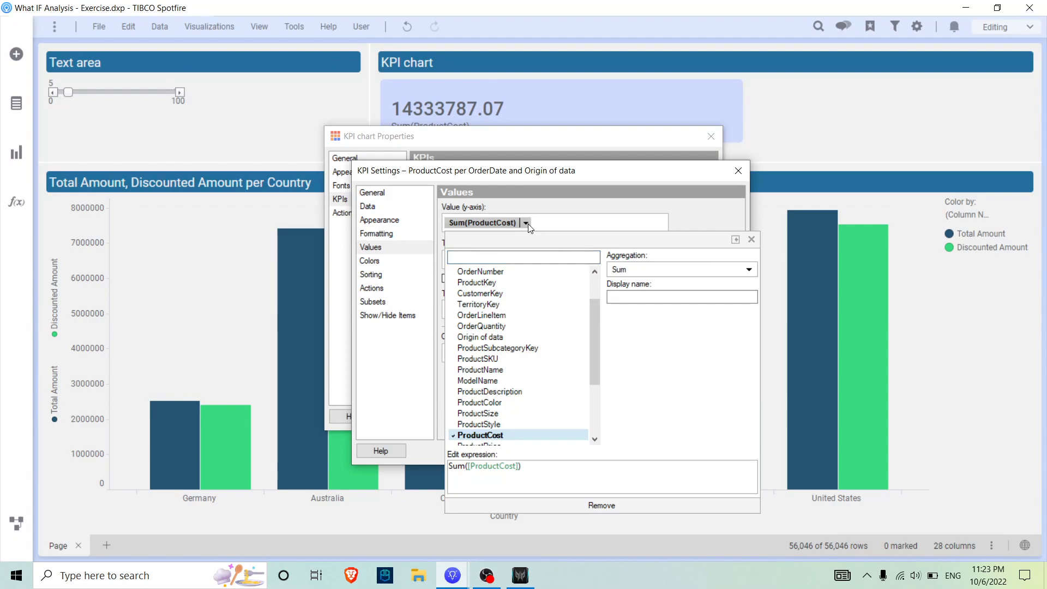
scroll(532, 354, "down", 3)
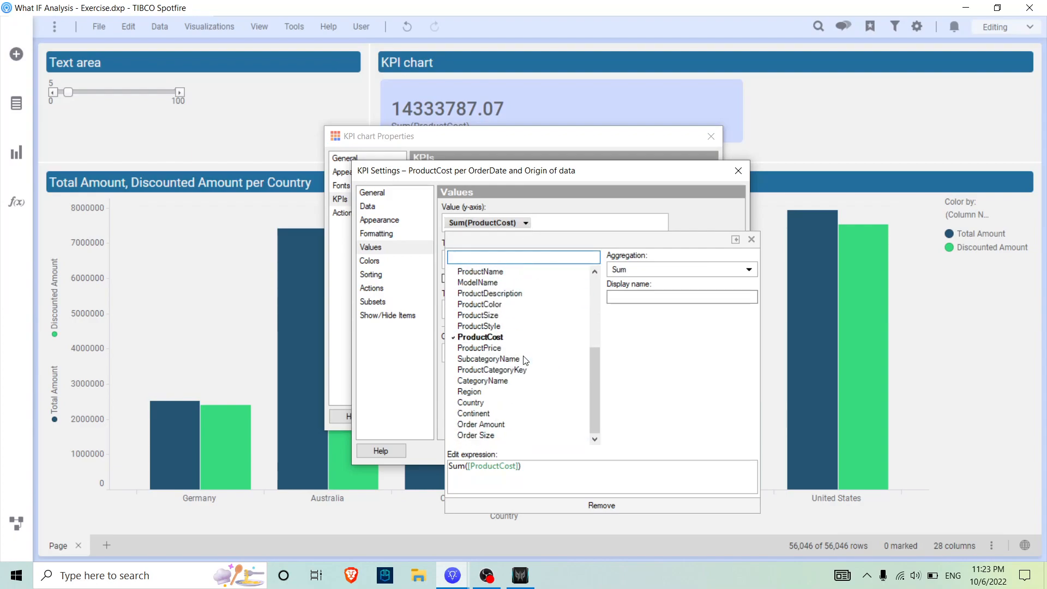
left_click(516, 425)
left_click(682, 296)
type("Total Rev")
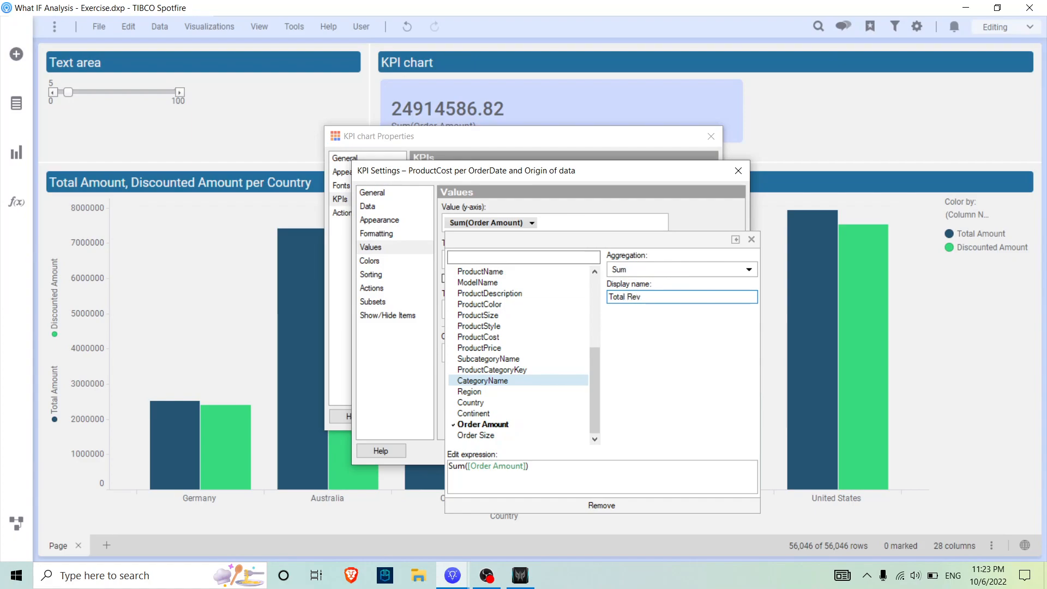
type("enue")
left_click(715, 218)
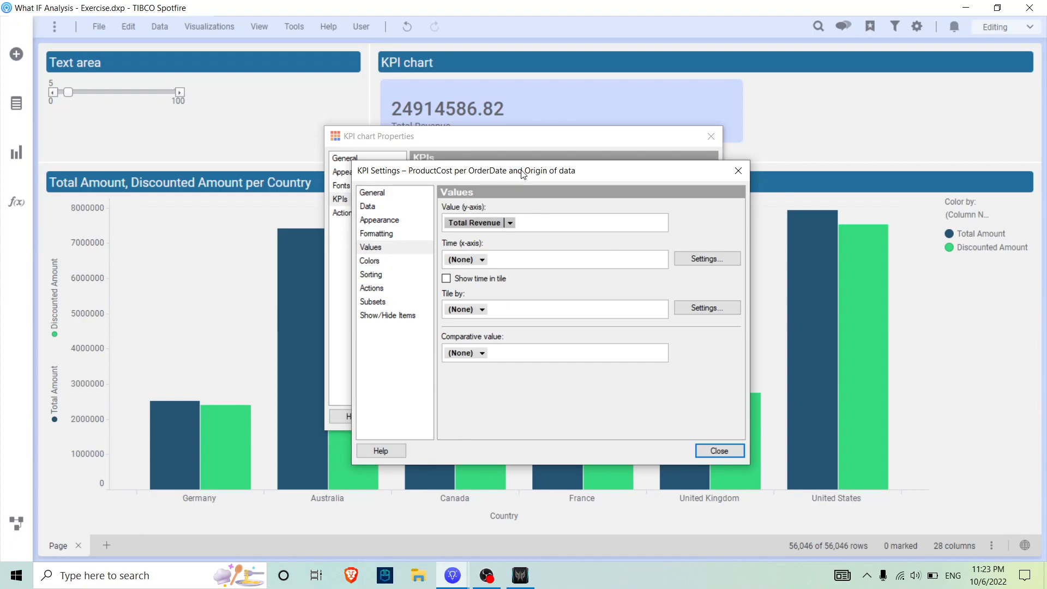
Format the Total Revenue value as US dollar currency with thousands separator, standard short number format and 2 decimals, and close the KPI settings
left_click_drag(523, 173, 767, 185)
left_click(617, 246)
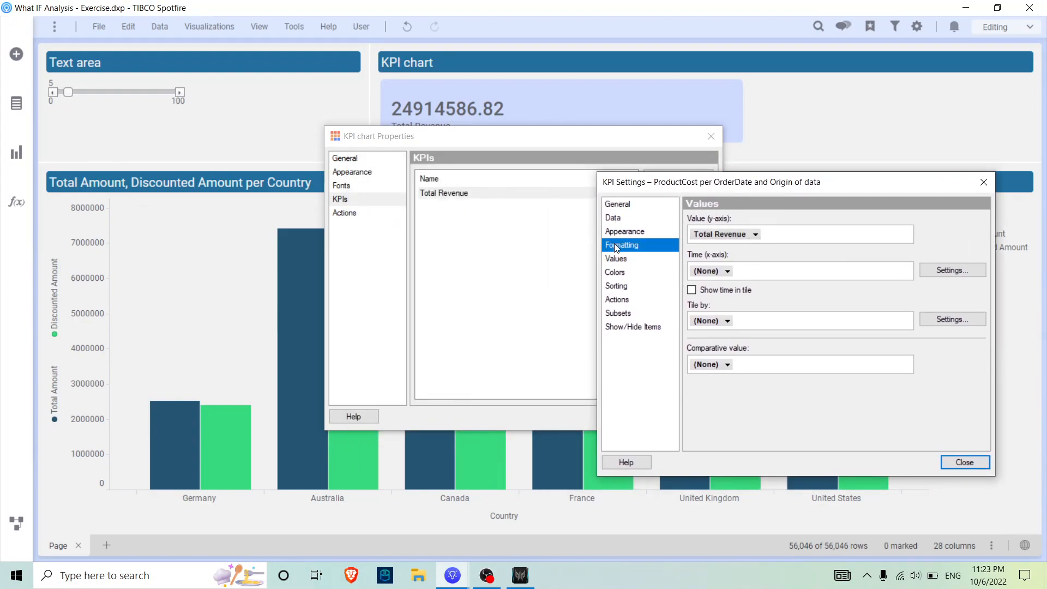
left_click(706, 321)
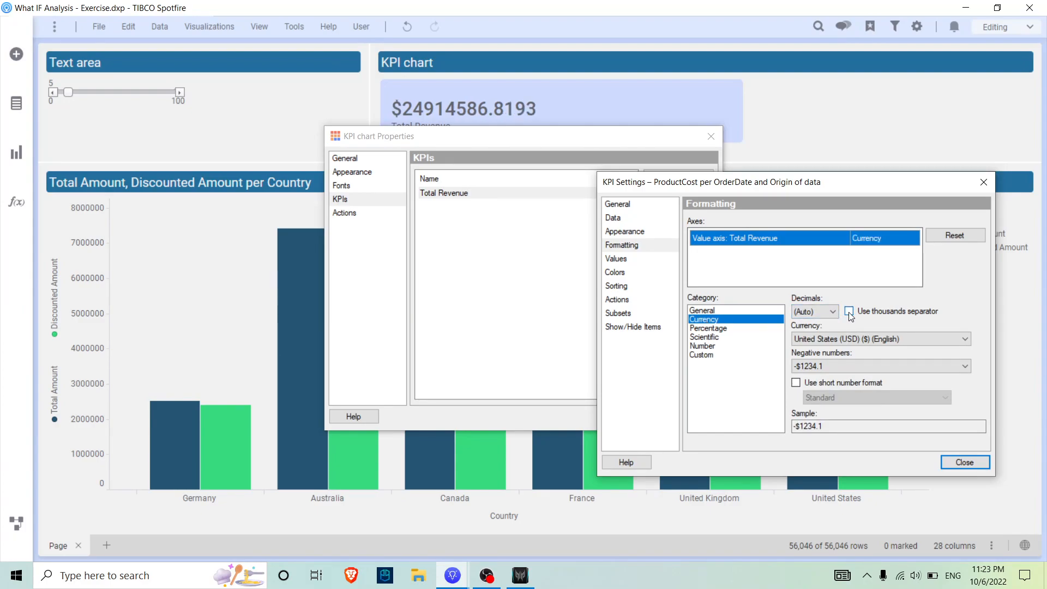
left_click(849, 312)
left_click(796, 383)
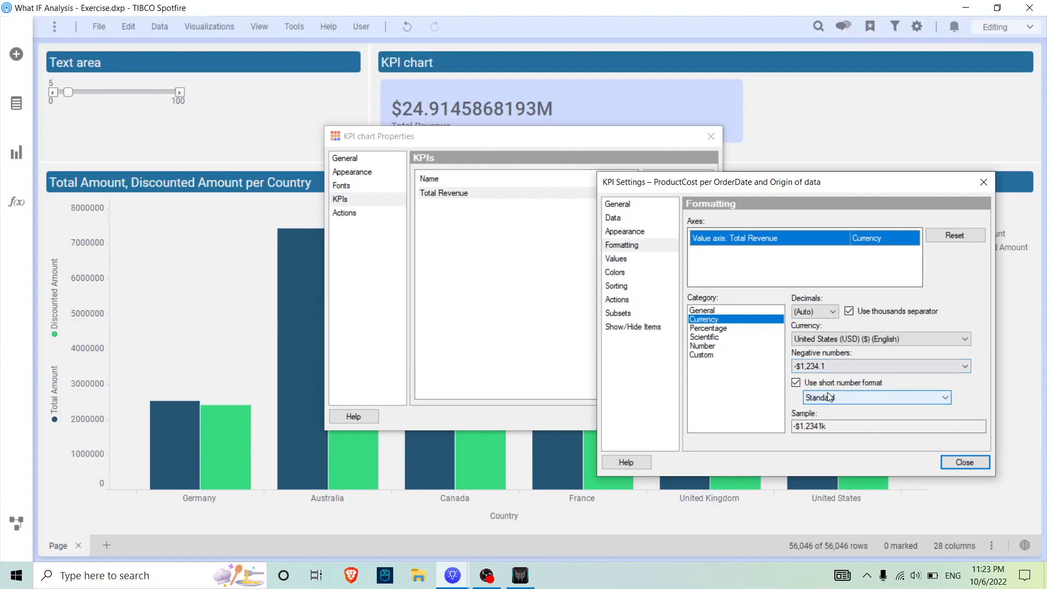
left_click(818, 312)
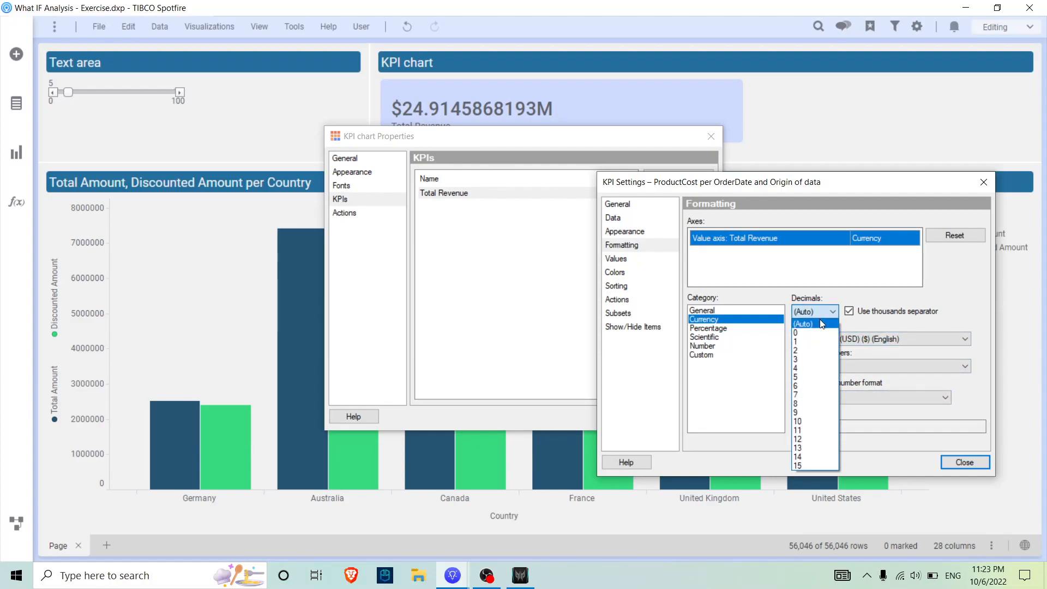
left_click(801, 354)
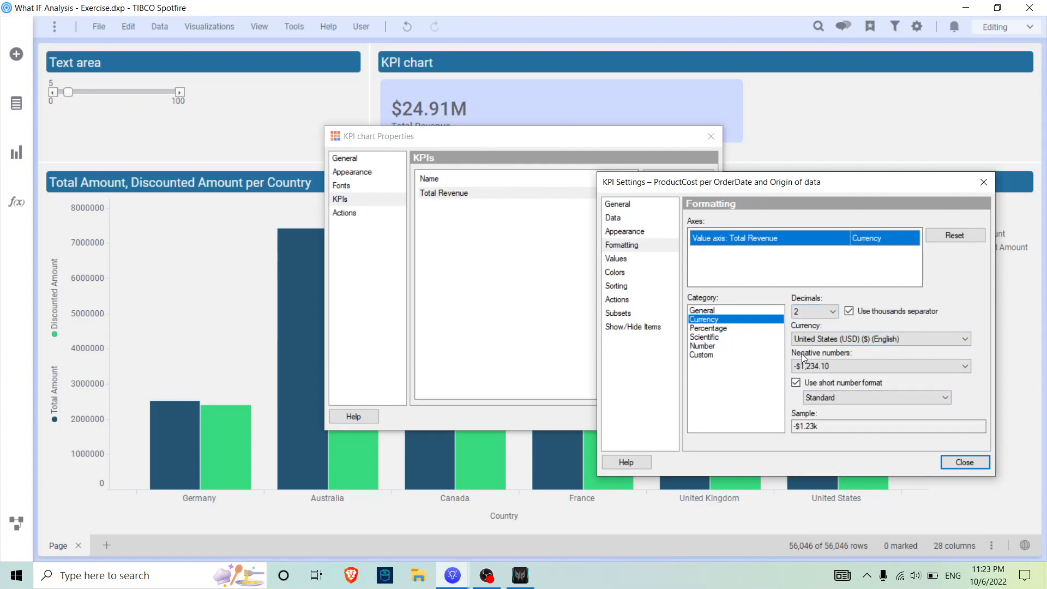
left_click(962, 464)
Duplicate the Total Revenue KPI in the KPI chart and open the copy's value settings
left_click_drag(553, 134, 476, 174)
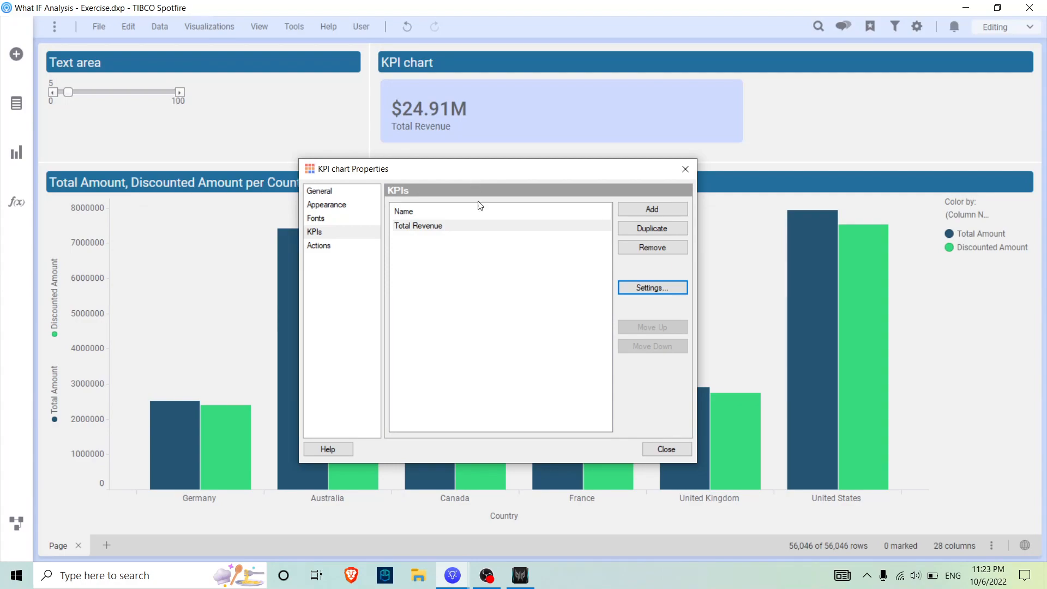
left_click(487, 228)
left_click(642, 228)
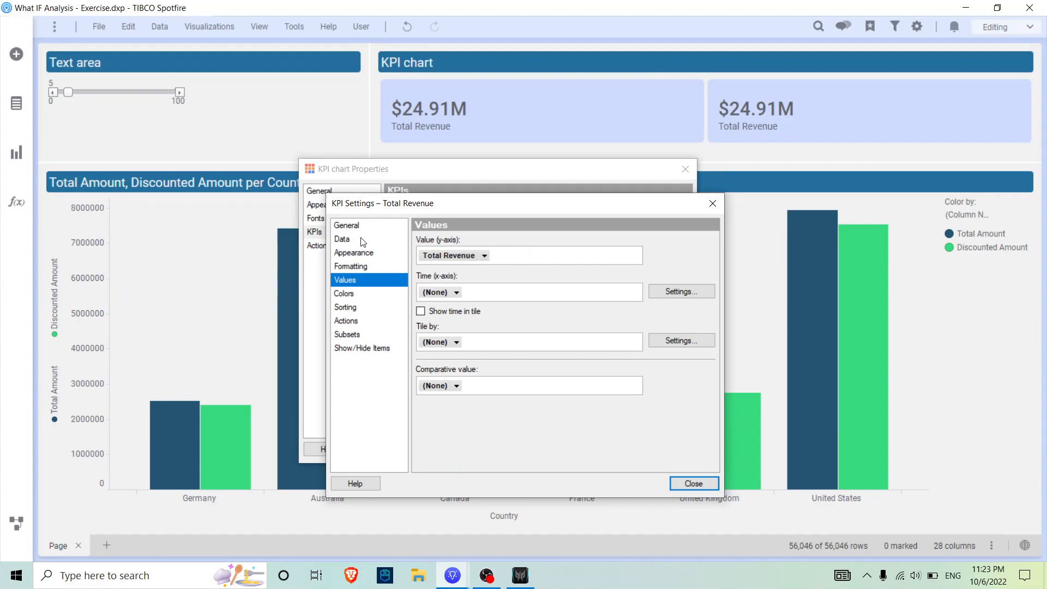
Insert the recent two-line expression as the duplicate KPI's custom value, and delete its Total Amount line to keep only the discounted sum
left_click(484, 255)
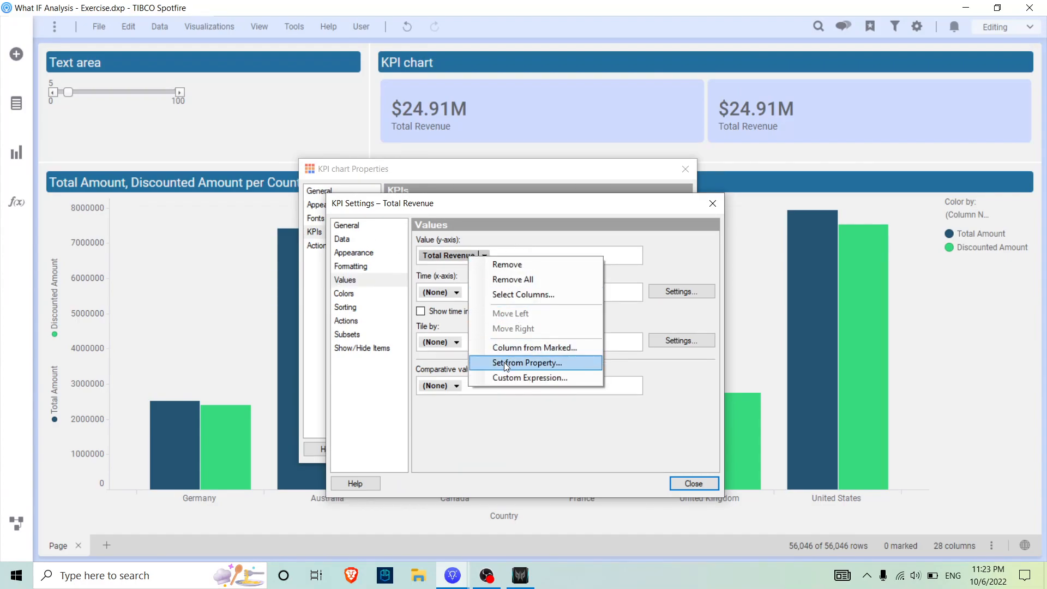
left_click(504, 377)
left_click(518, 492)
left_click_drag(428, 400, 235, 397)
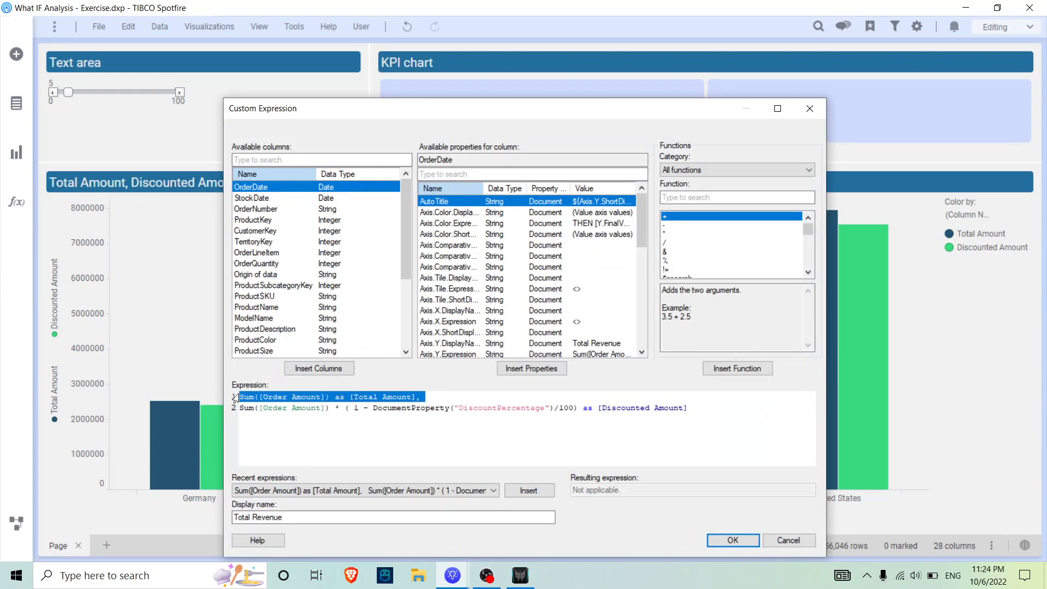
key("Delete")
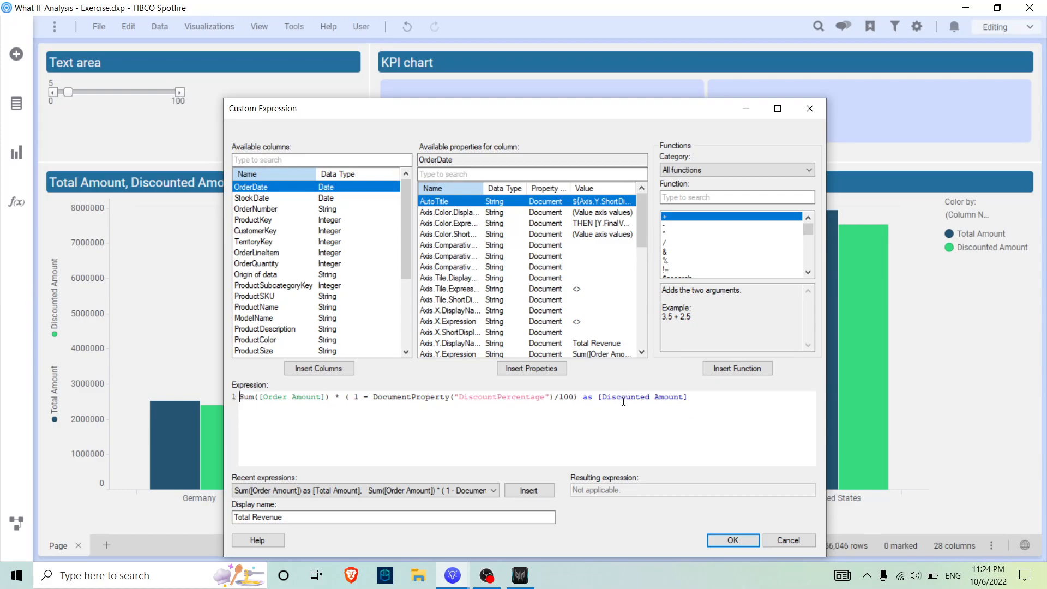
Rename the expression's alias to Discounted Revenue, apply it, and close the KPI settings and chart properties
left_click_drag(604, 398, 683, 398)
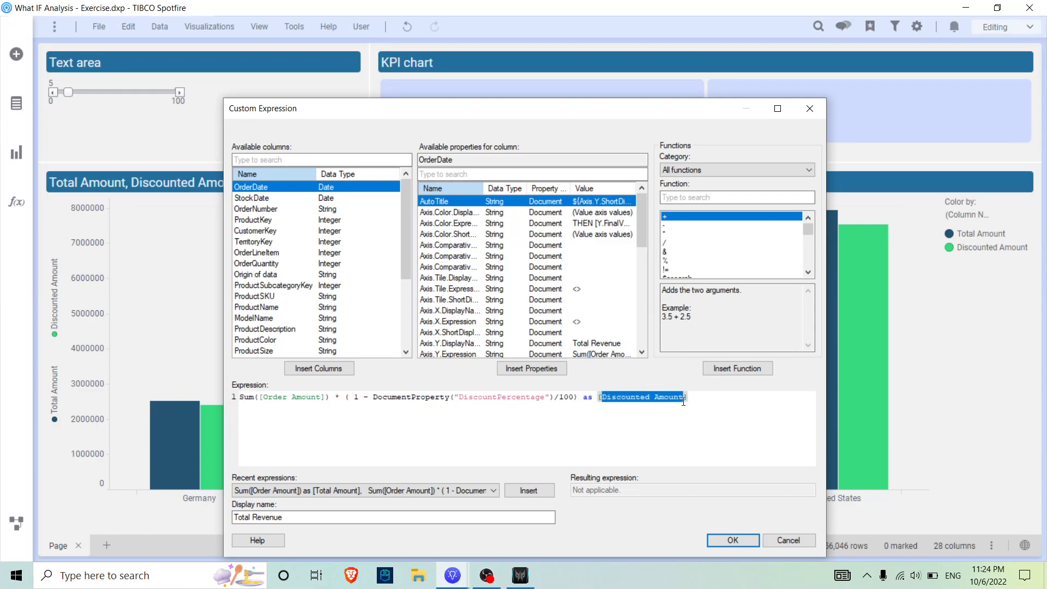
double_click(666, 398)
type("venue")
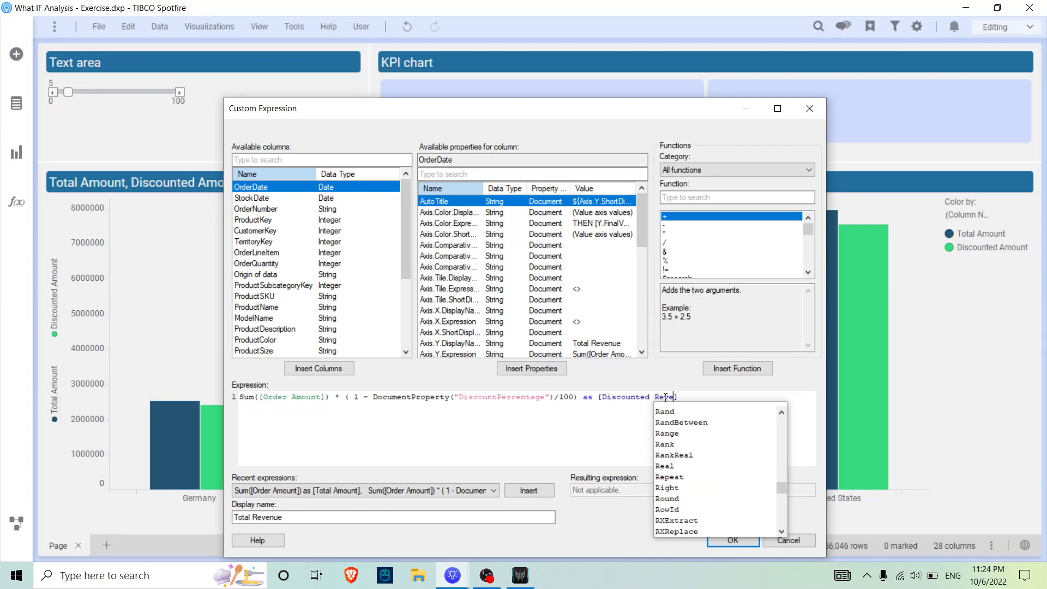
left_click(579, 427)
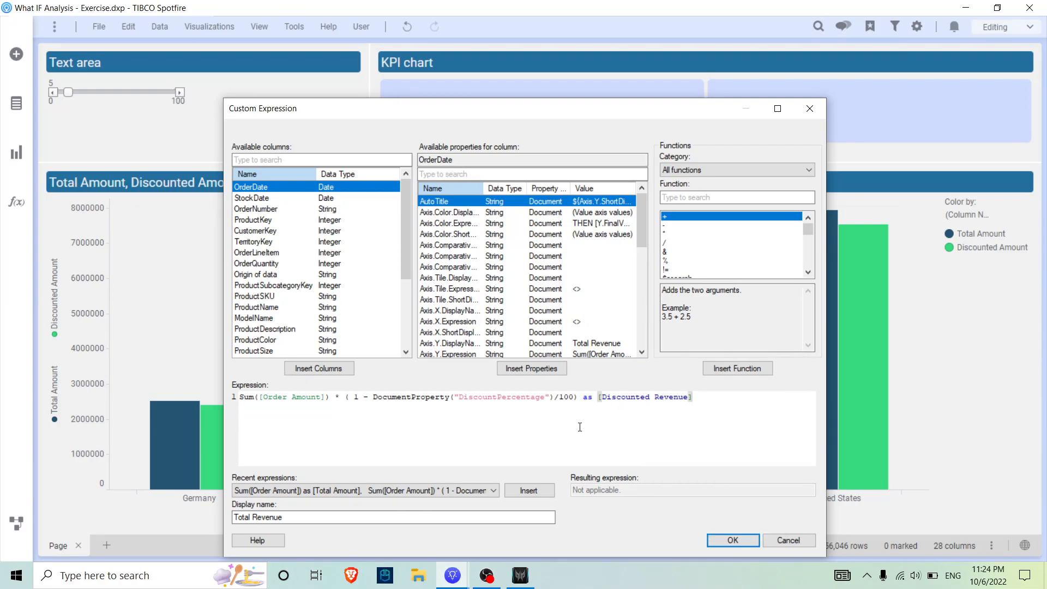
left_click(739, 541)
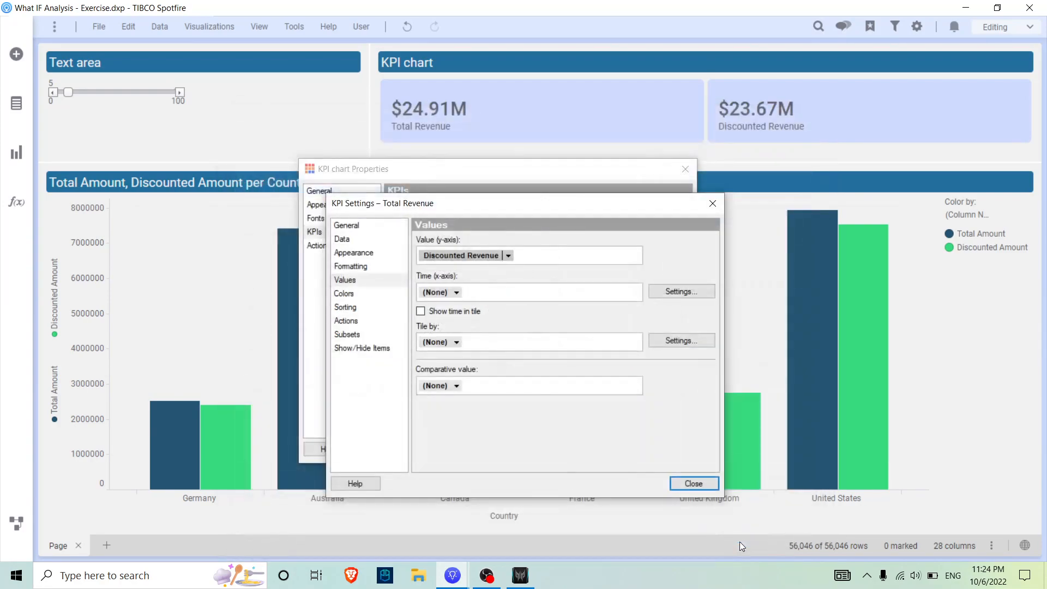
left_click(701, 481)
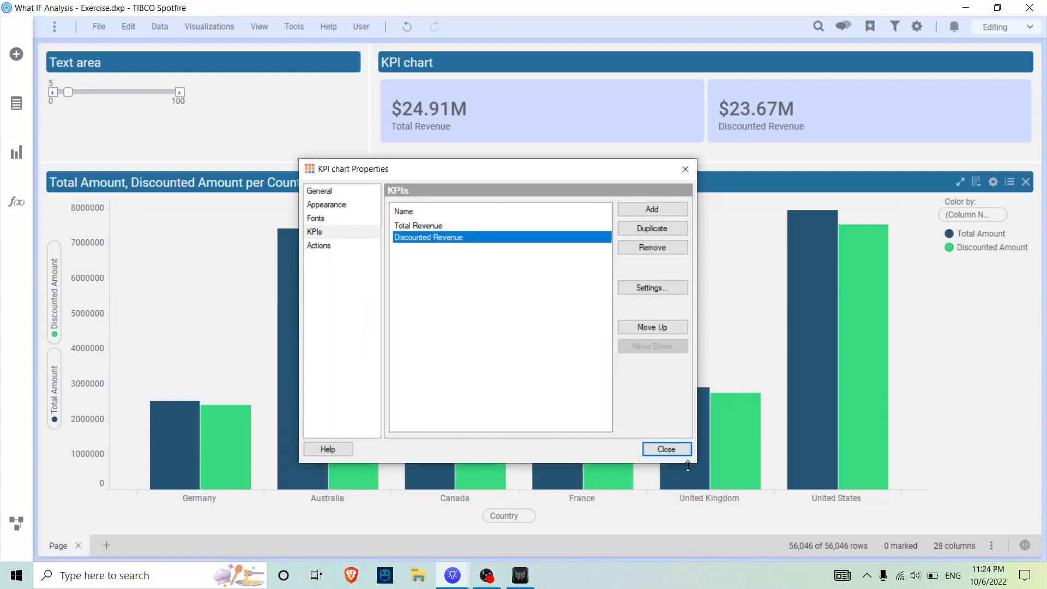
left_click(688, 455)
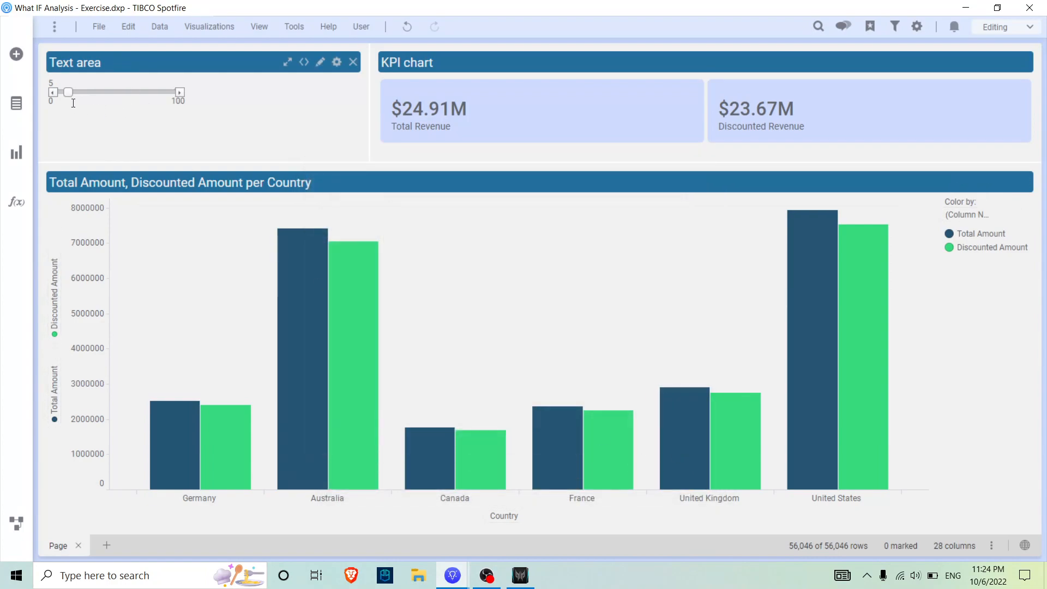
Test the discount slider at 0, 58 and back at 0, and slightly reduce the height of the row above the bar chart
mouse_move(67, 95)
left_mouse_down()
mouse_move(89, 93)
mouse_move(60, 93)
left_mouse_up()
mouse_move(238, 163)
left_mouse_down()
mouse_move(242, 129)
mouse_move(241, 148)
left_mouse_up()
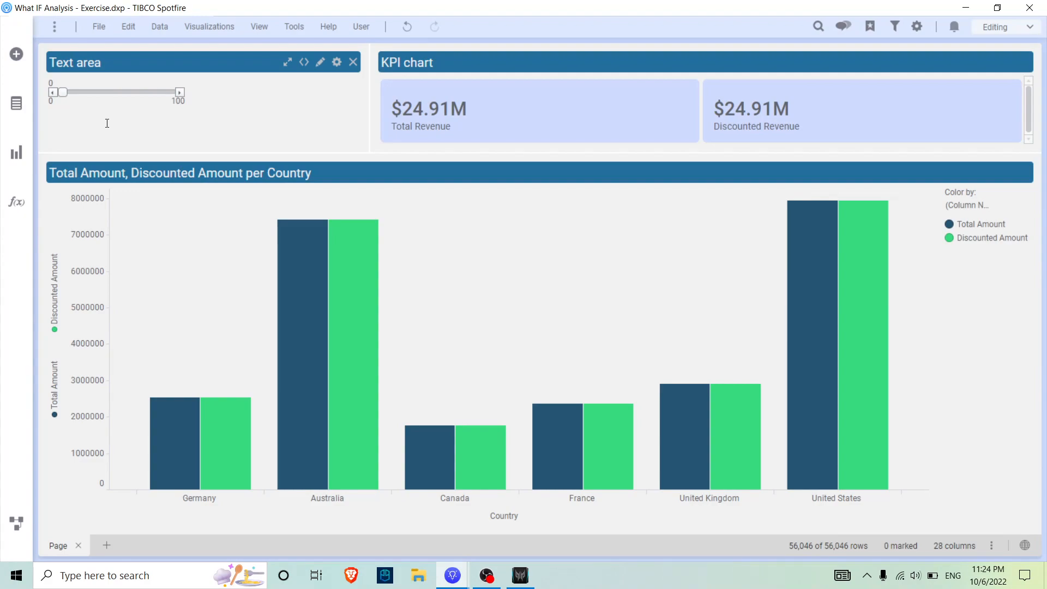
left_click_drag(63, 93, 126, 90)
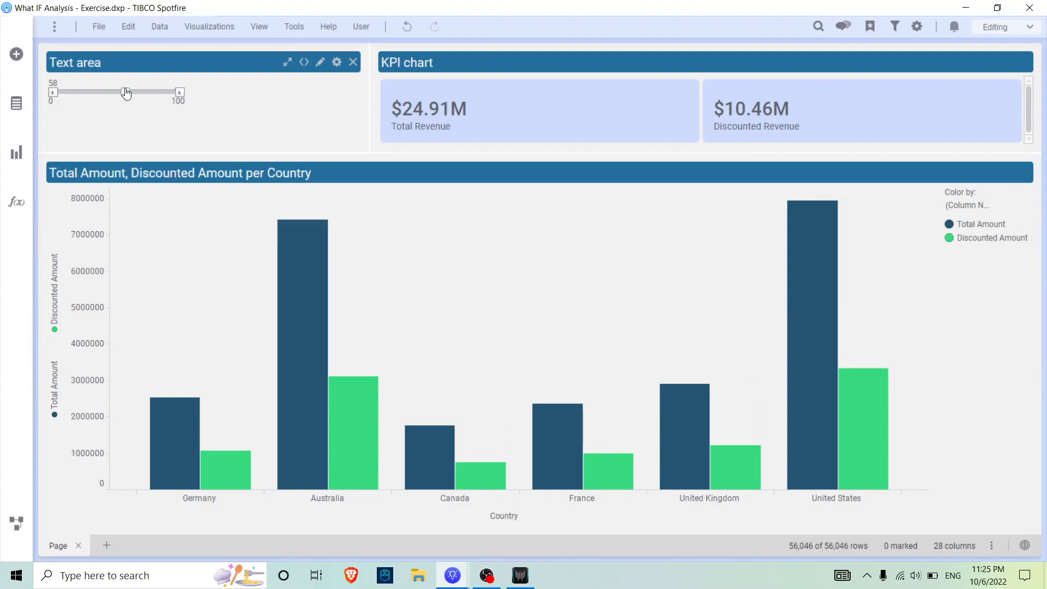
left_click_drag(126, 94, 52, 101)
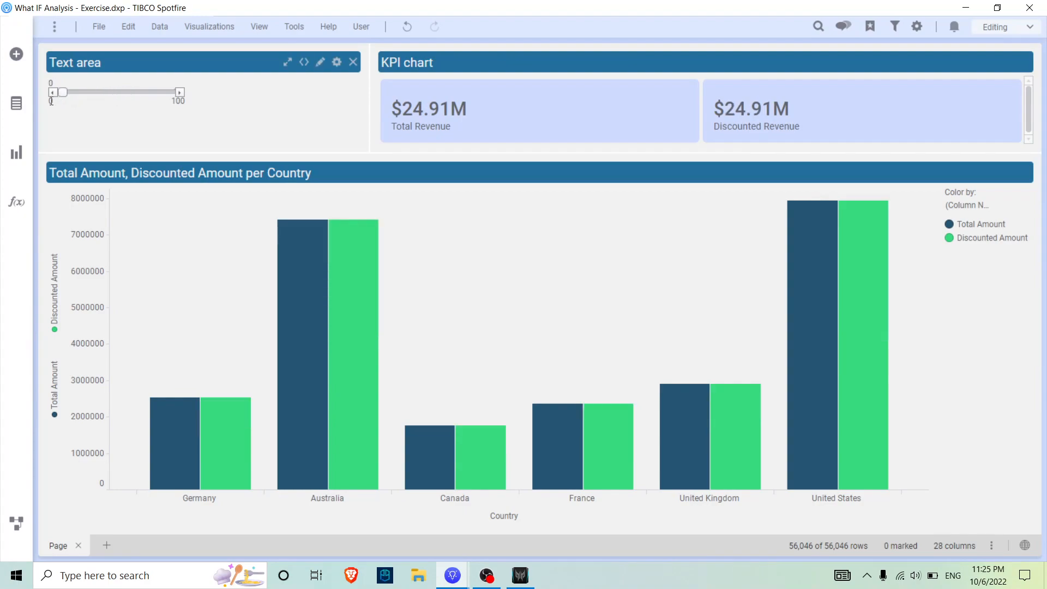
Edit the text area and insert an input field property control for DiscountPercentage below the slider
right_click(227, 116)
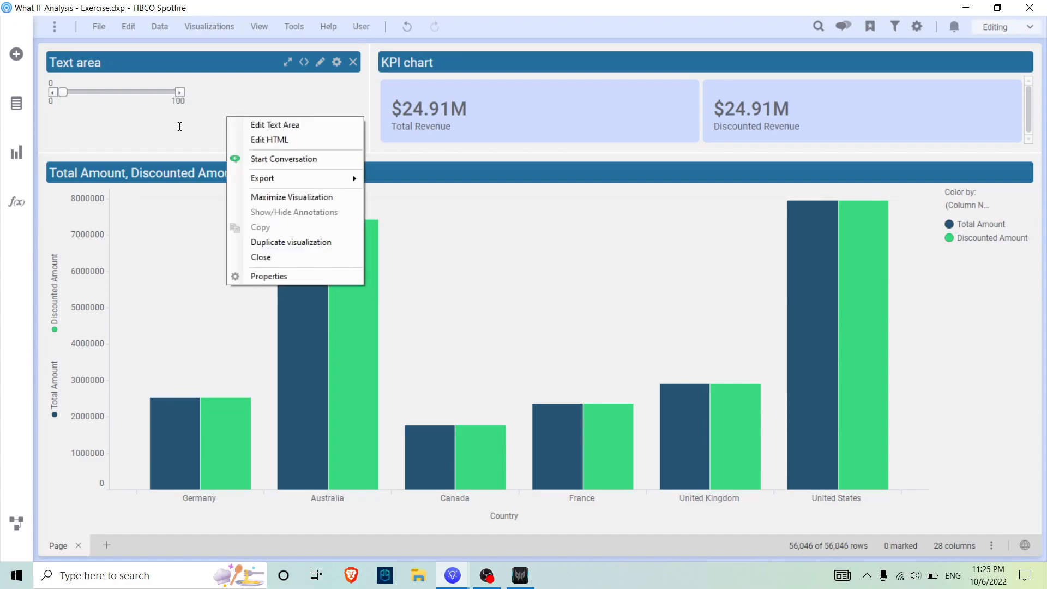
right_click(180, 127)
left_click(202, 136)
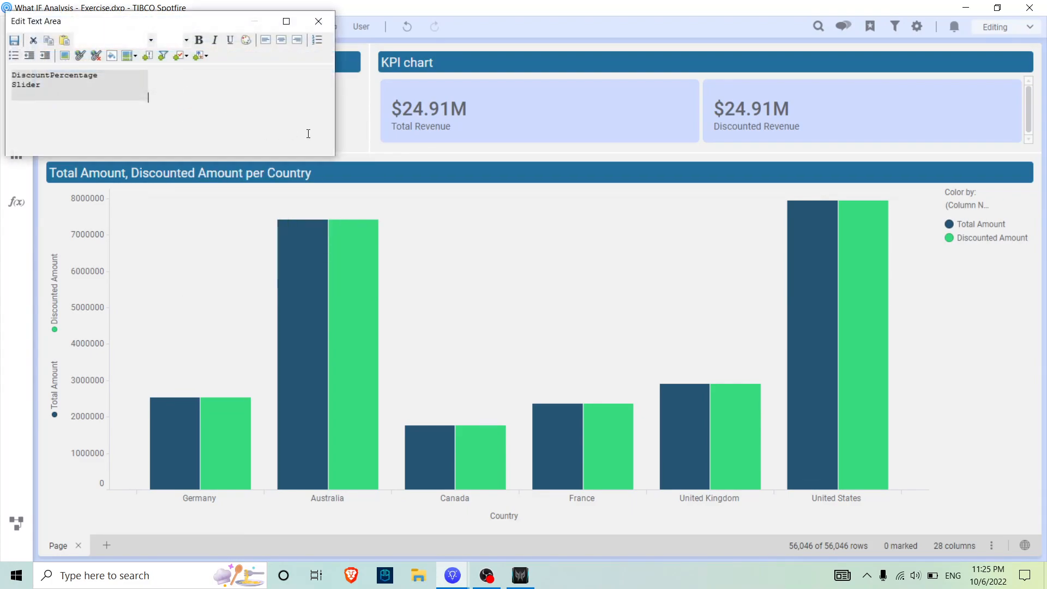
left_click(187, 55)
left_click(207, 88)
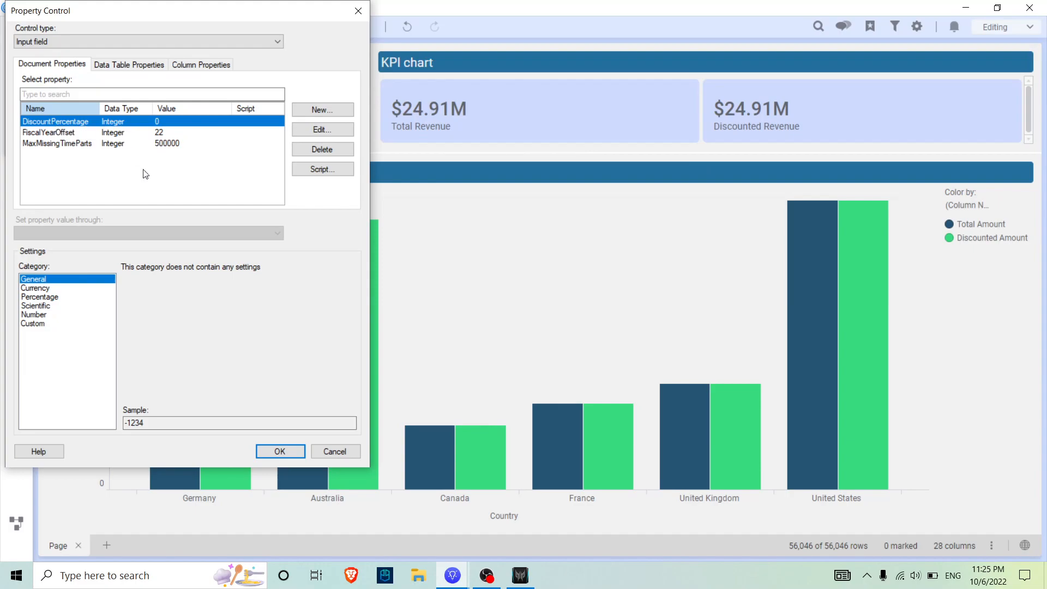
left_click(272, 450)
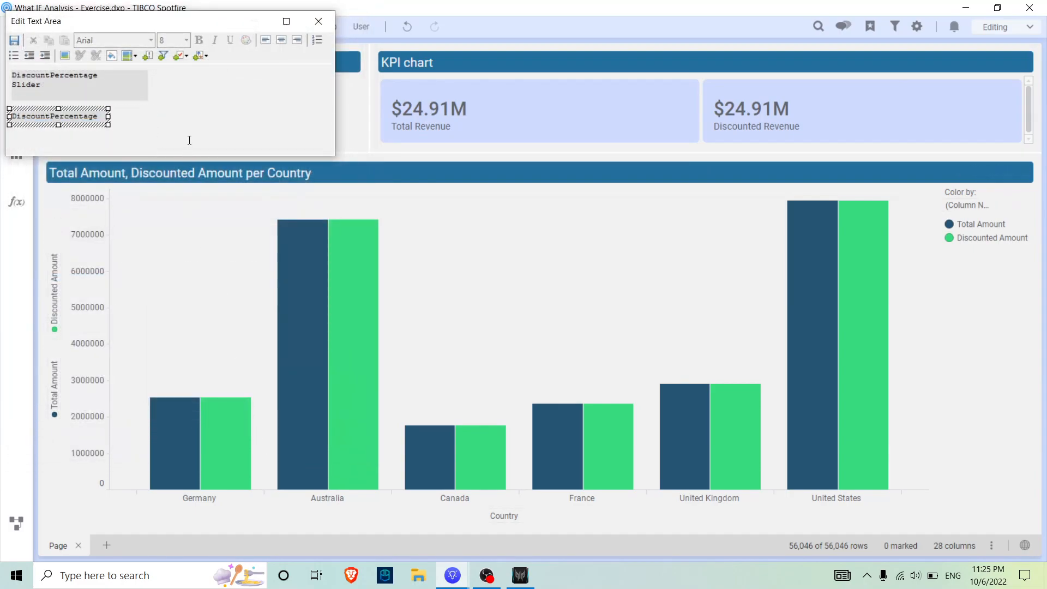
Add the label "Select Discount Percentage" above the slider and close the text area editor
left_click(187, 94)
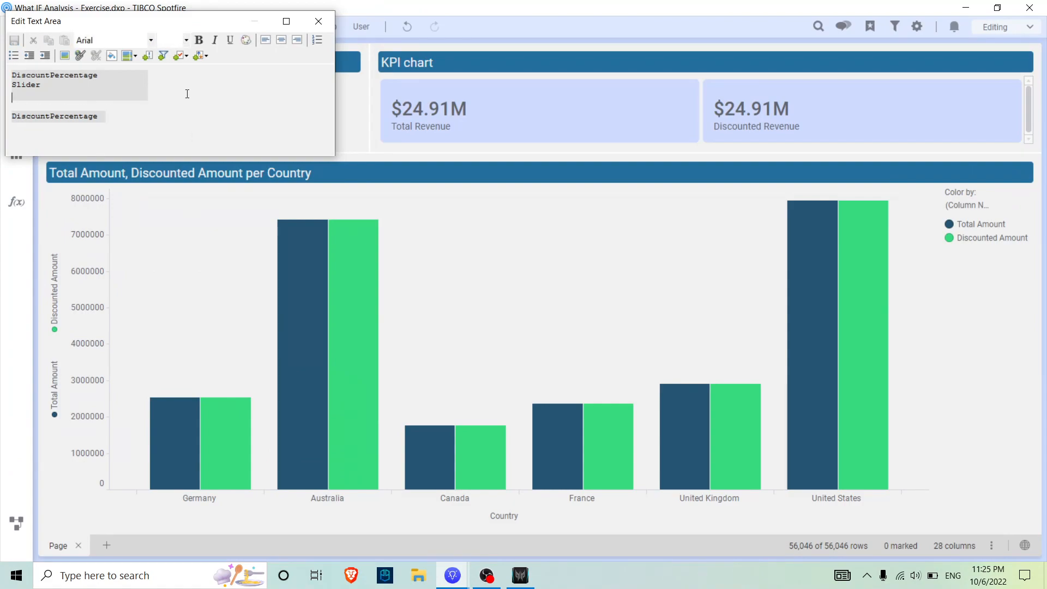
key("Return")
type("Se")
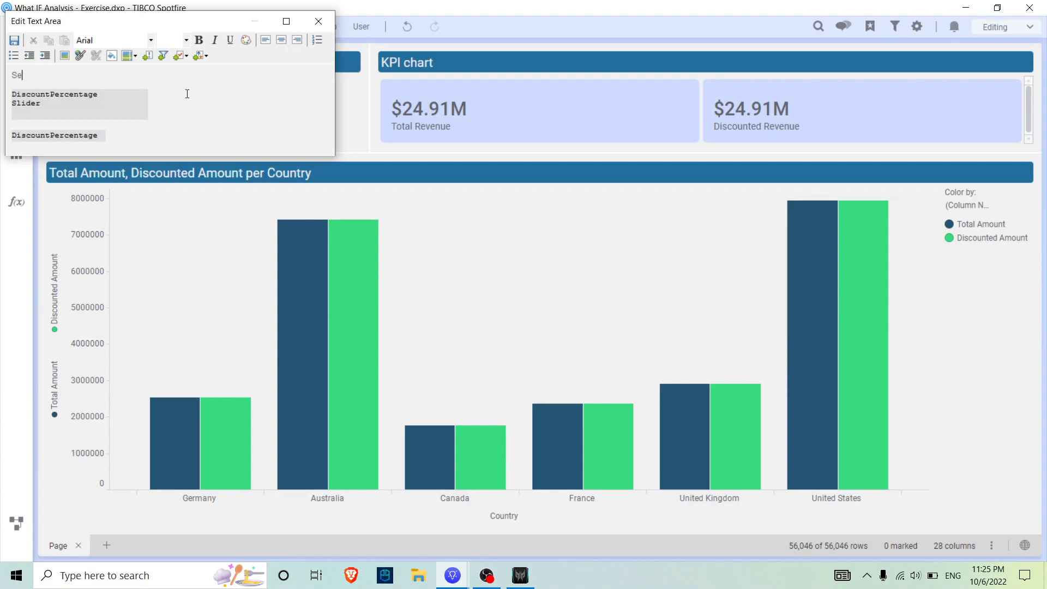
type("lect Discount Percentage")
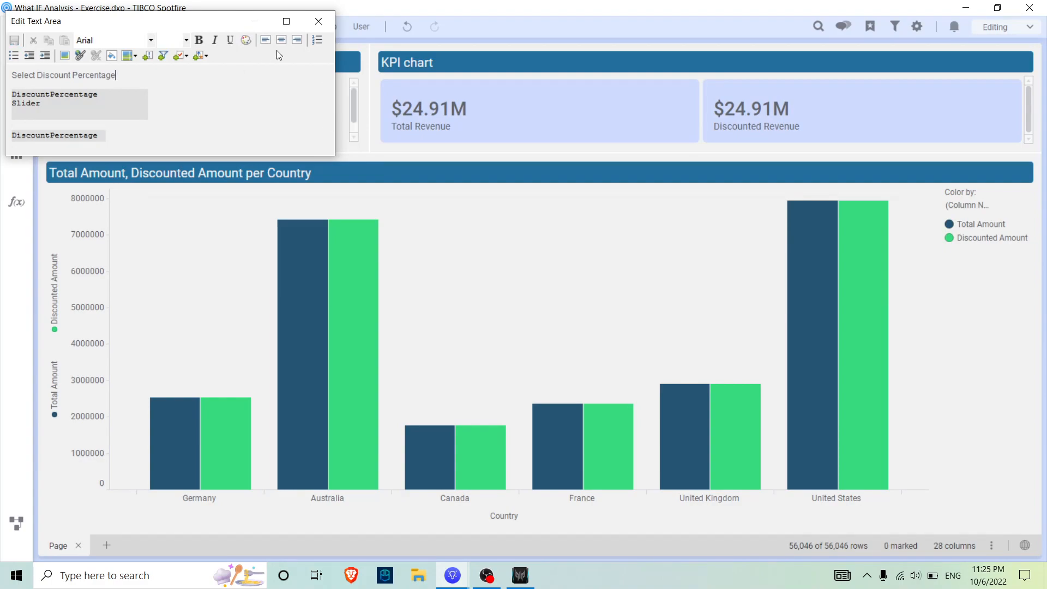
left_click(318, 20)
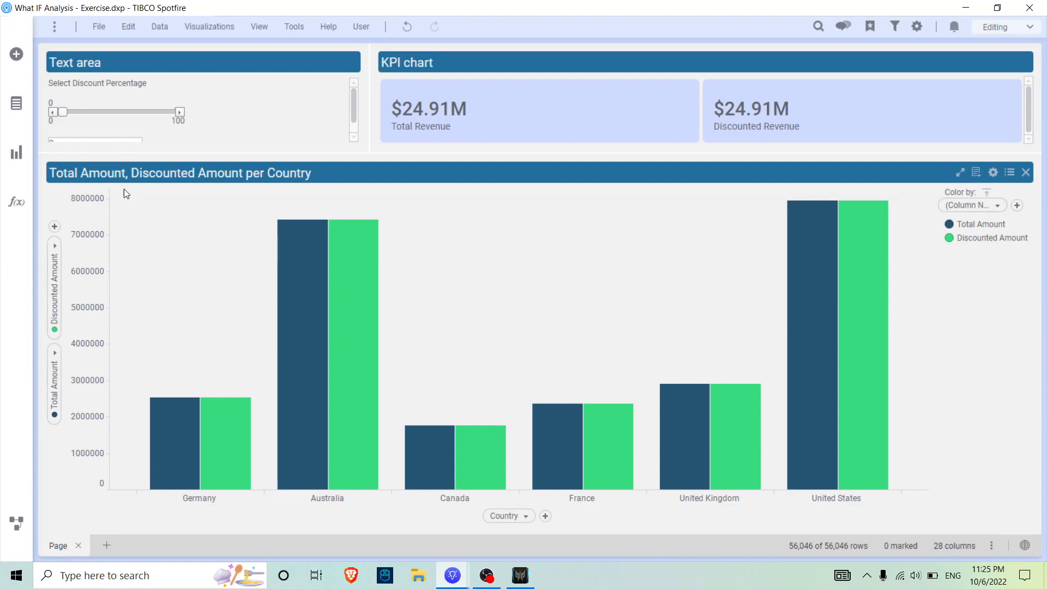
Increase the height of the row above the bar chart and set the discount to 25 through the input field
left_click_drag(128, 153, 128, 183)
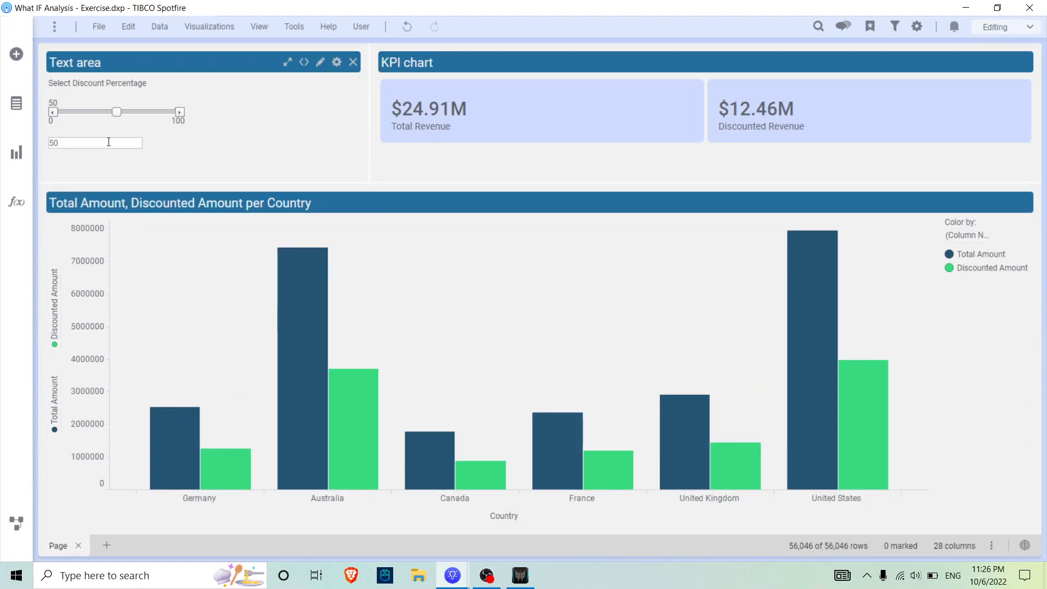
key("BackSpace")
key("BackSpace")
type("25")
key("Return")
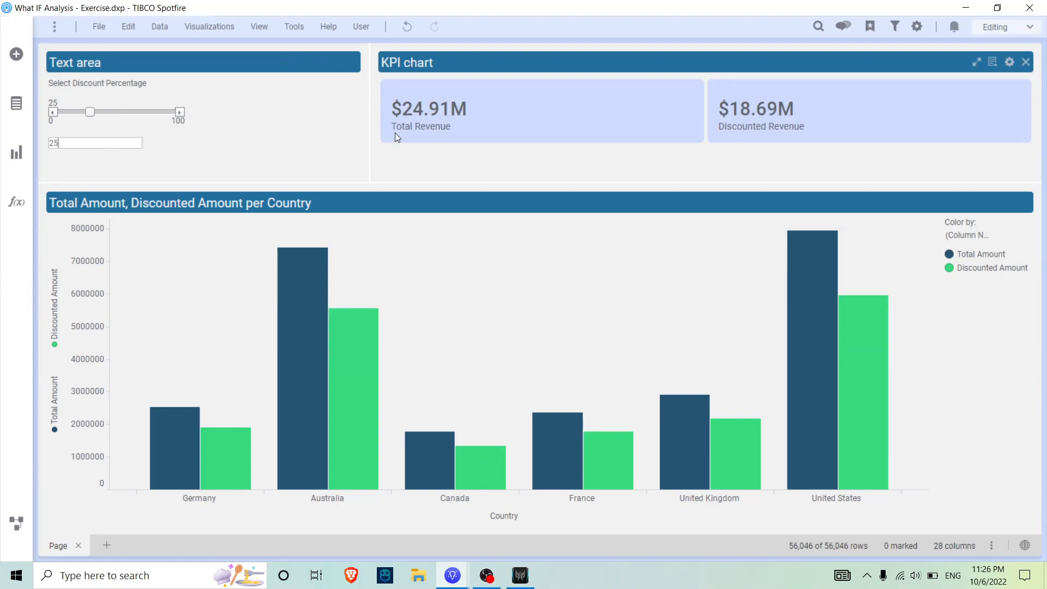